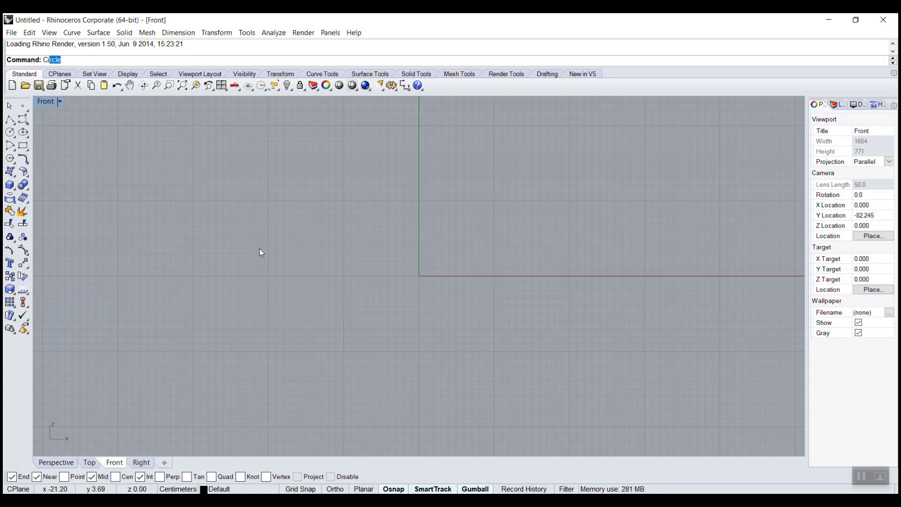
Draw a circle of diameter 17 centred at the origin.
key(Return)
text(0)
key(Return)
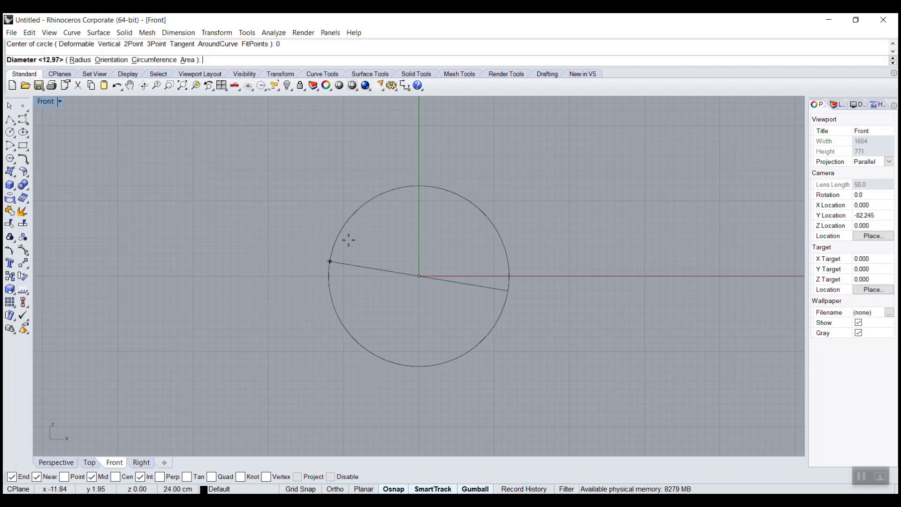
text(17)
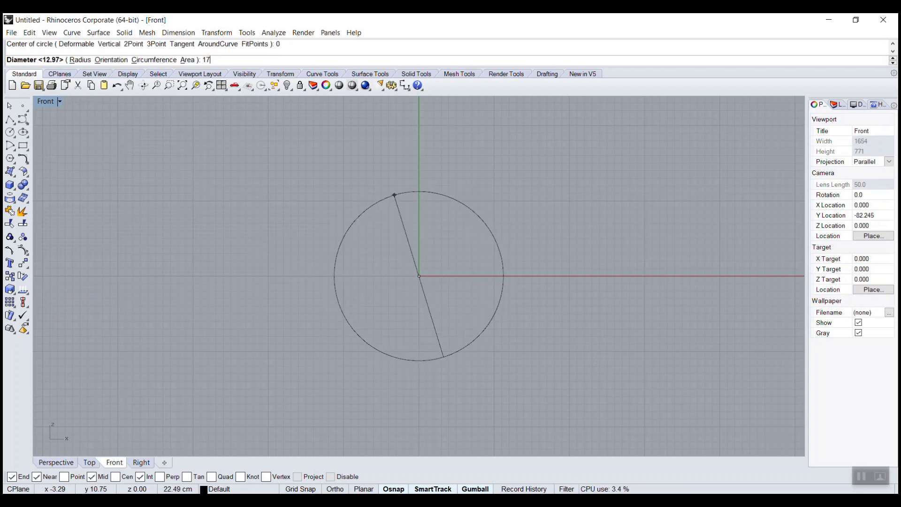
key(Return)
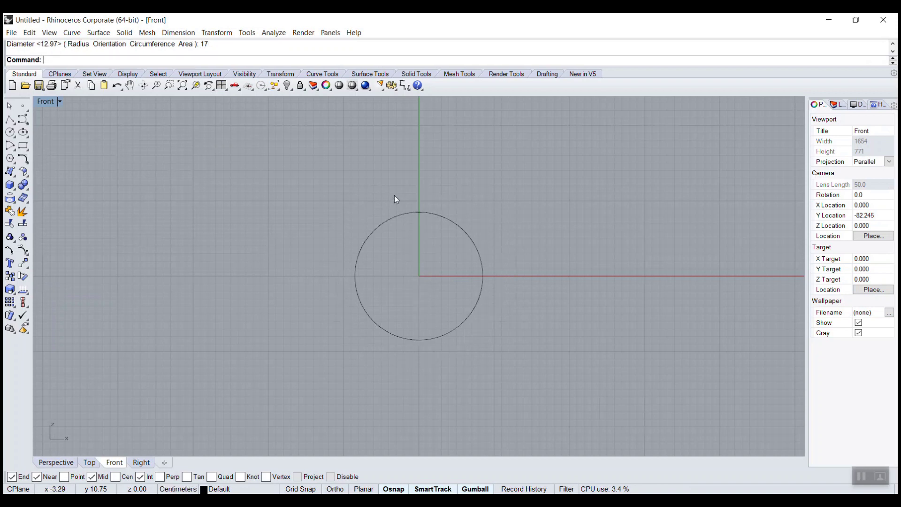
Draw a vertical line from the origin up past the circle's top, and select it.
scroll(412, 238, up, 1)
scroll(412, 241, up, 1)
text(L)
key(Return)
text(0)
key(Return)
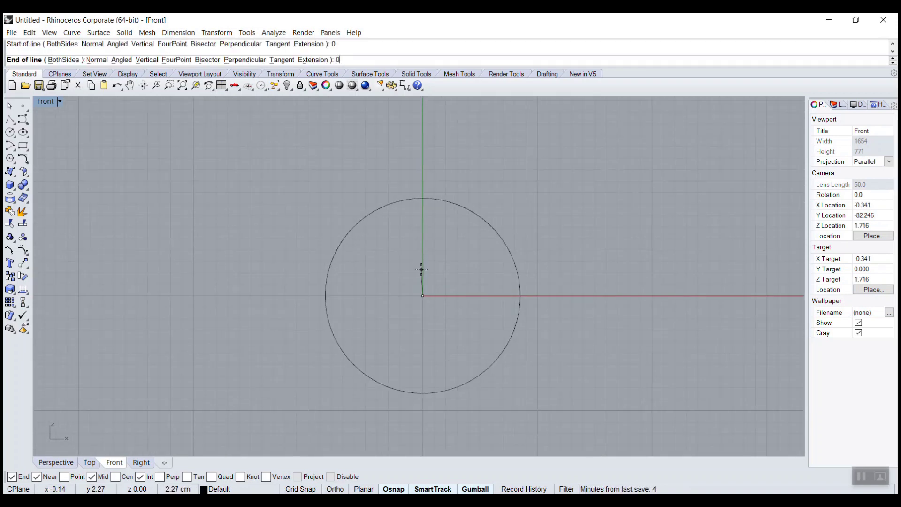
key(F8)
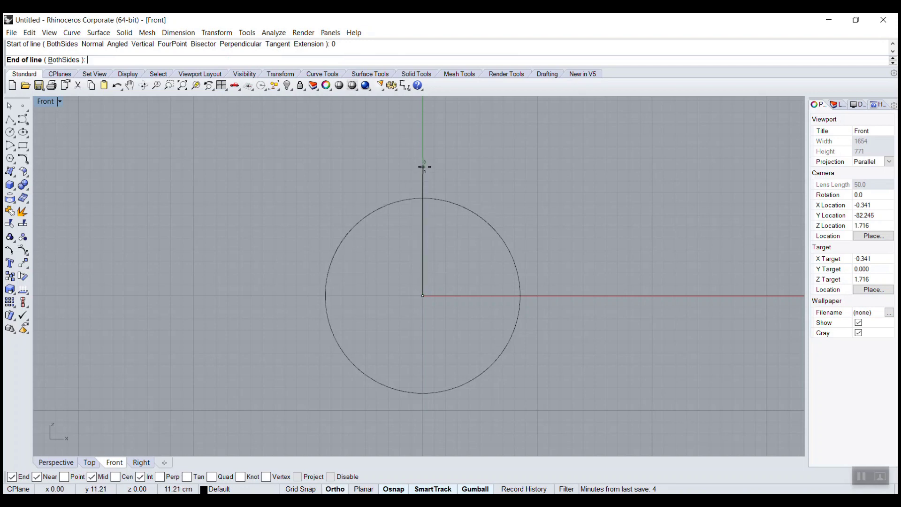
shift+click(424, 167)
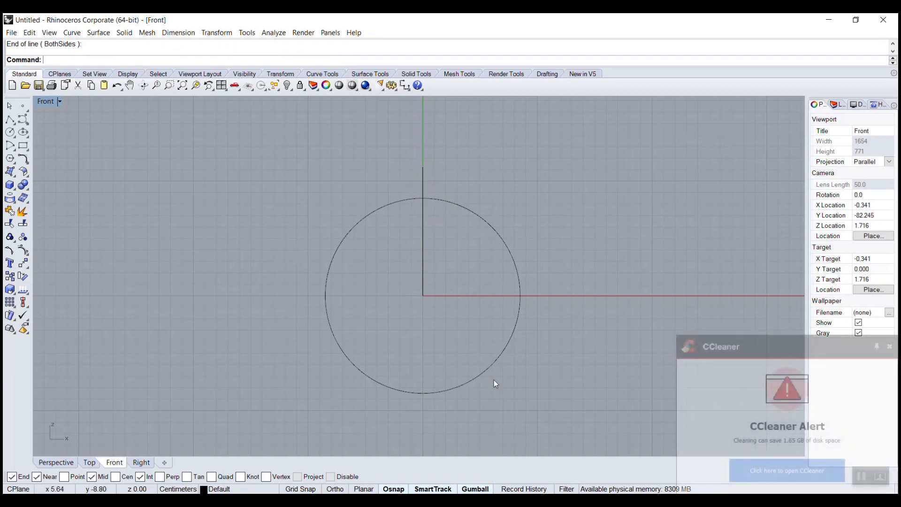
click(891, 344)
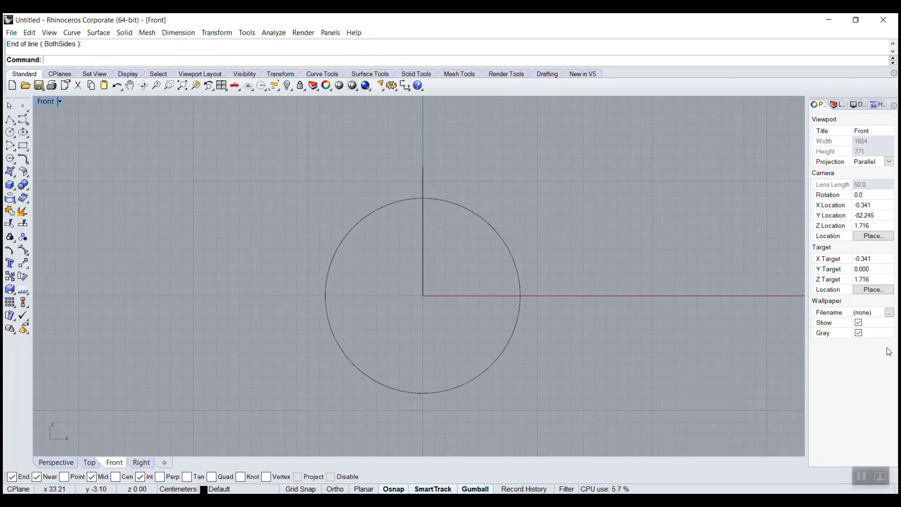
click(424, 191)
Polar-array the vertical line around the origin into 24 copies over 360°.
text(ArrayPolar)
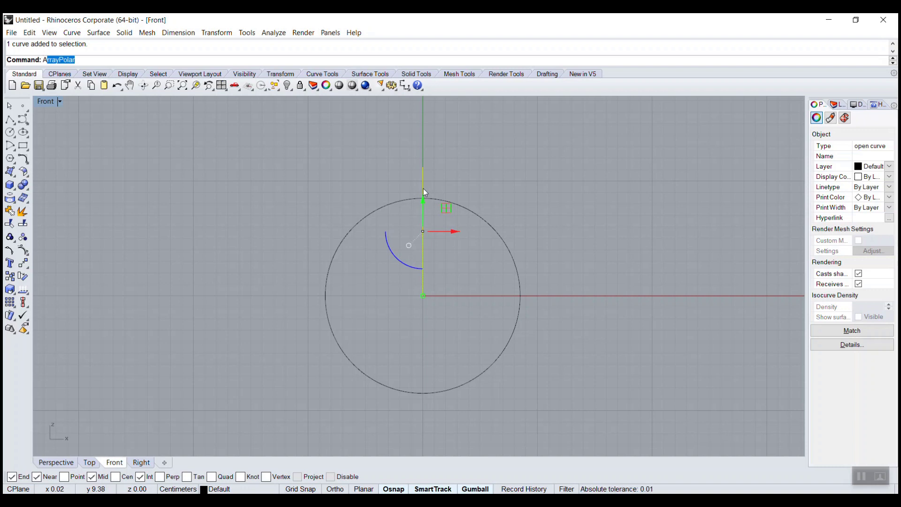
key(Return)
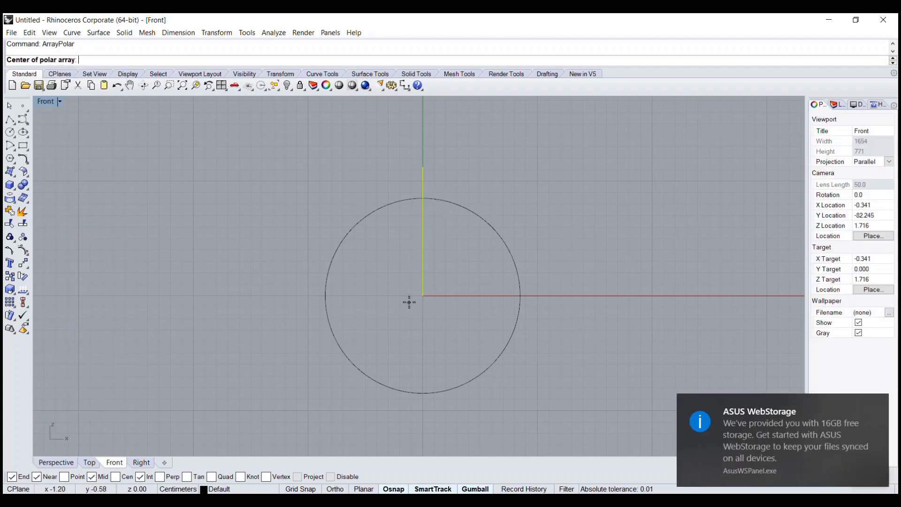
text(0)
key(Return)
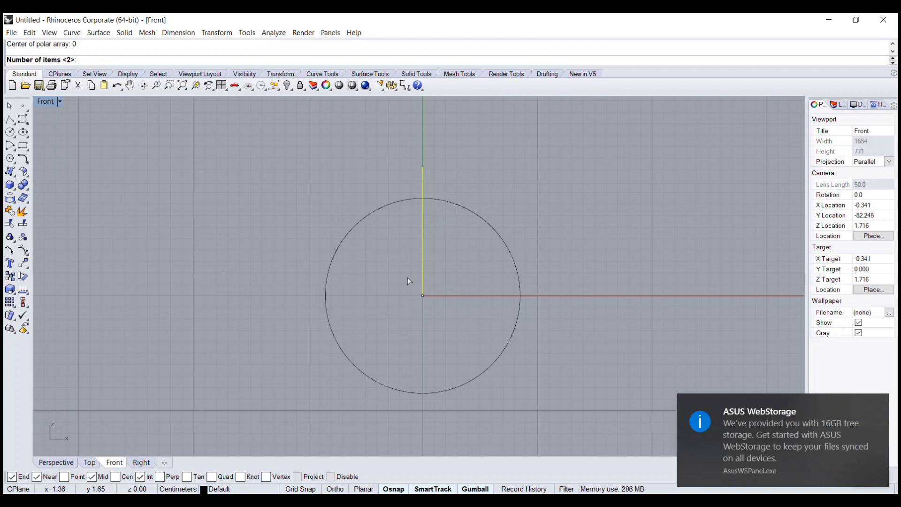
text(28)
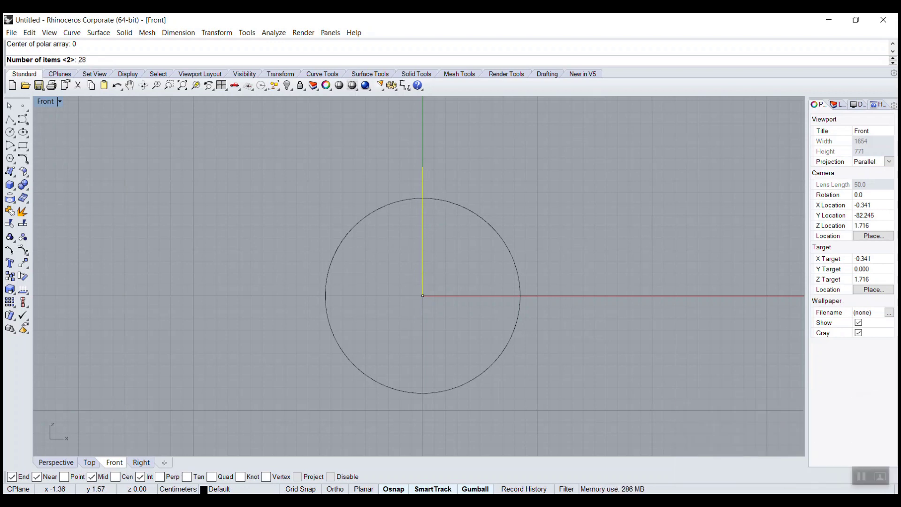
key(Return)
key(Return)
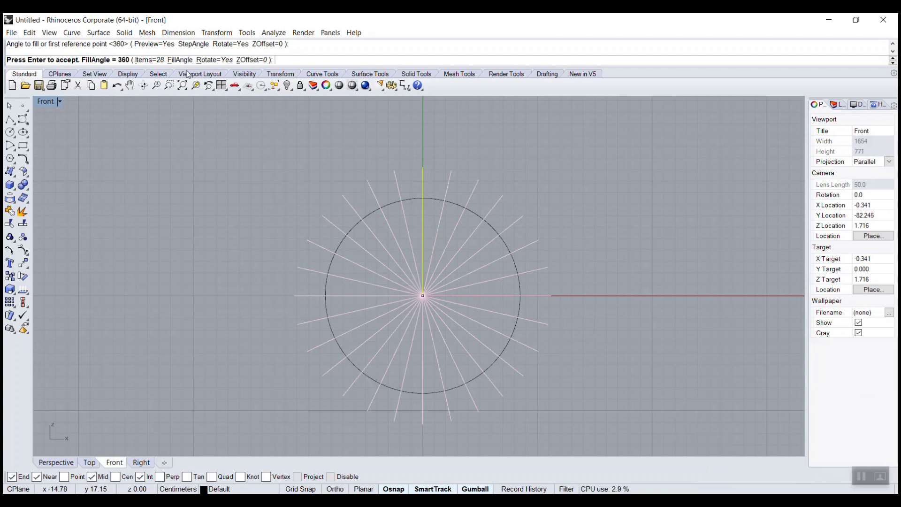
click(155, 60)
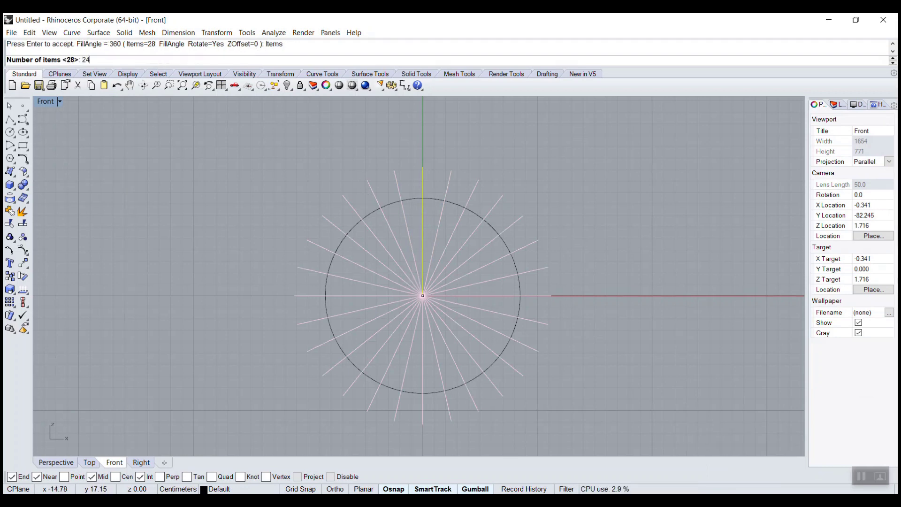
text(24)
key(Return)
key(Return)
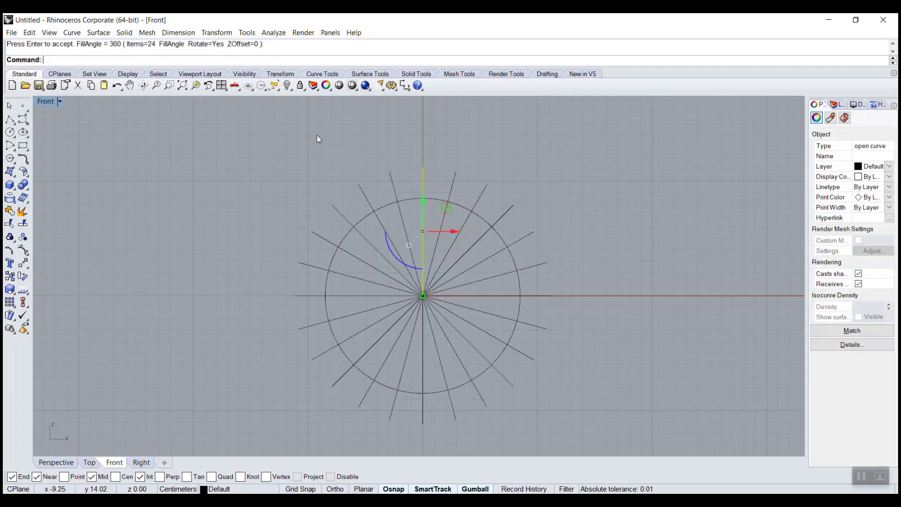
Delete the original vertical line and the arrayed lines on the right and lower left.
click(424, 170)
key(Delete)
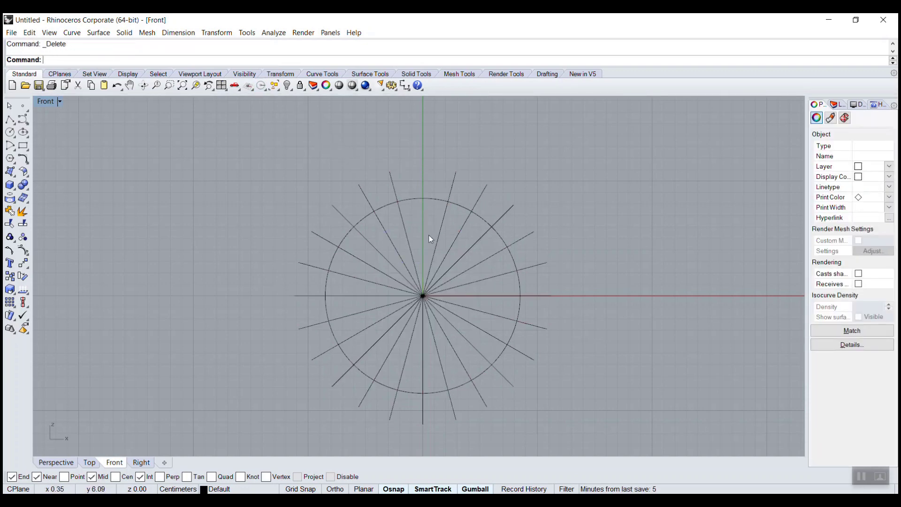
drag(444, 267, 442, 253)
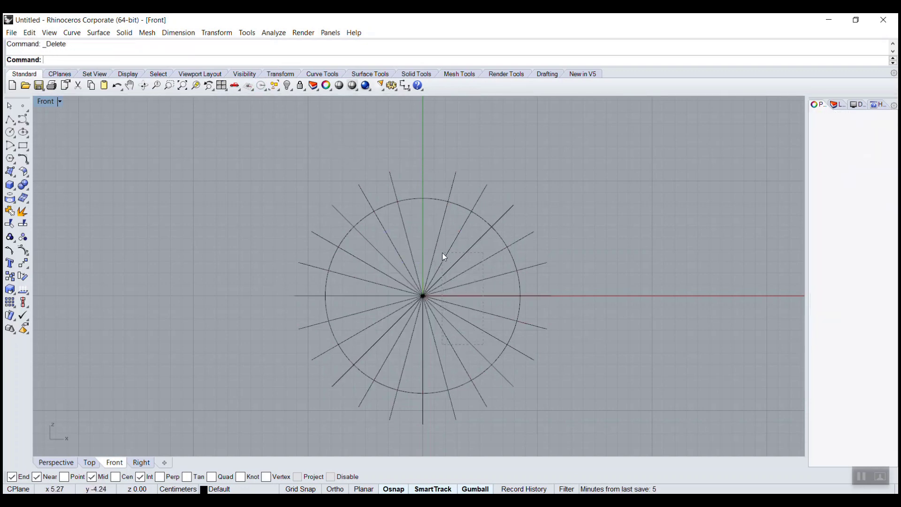
key(Delete)
drag(451, 341, 354, 311)
key(Delete)
drag(361, 221, 363, 216)
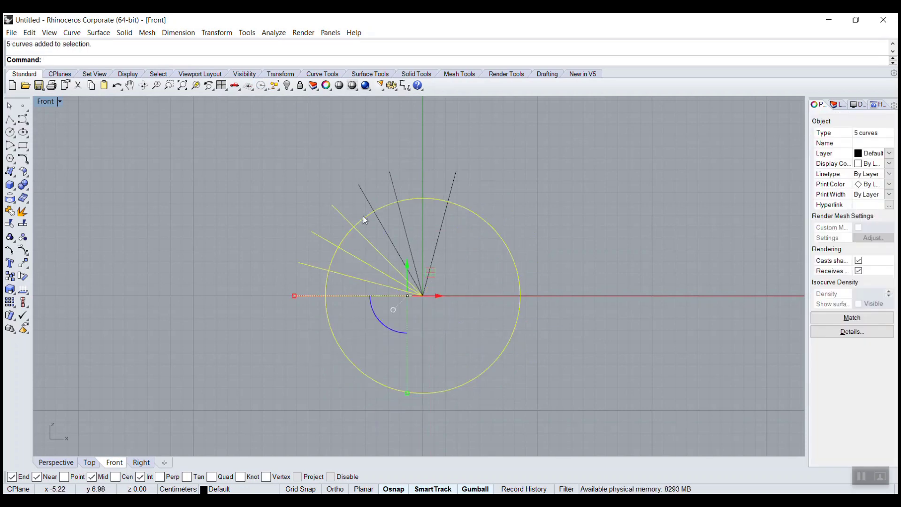
key(Delete)
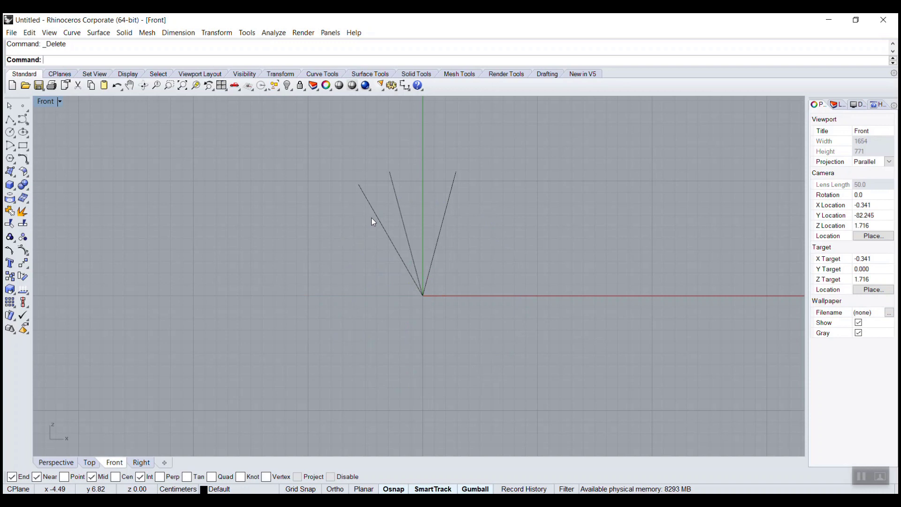
Restore the accidentally deleted circle and remove the remaining left-side lines.
key(ctrl+z)
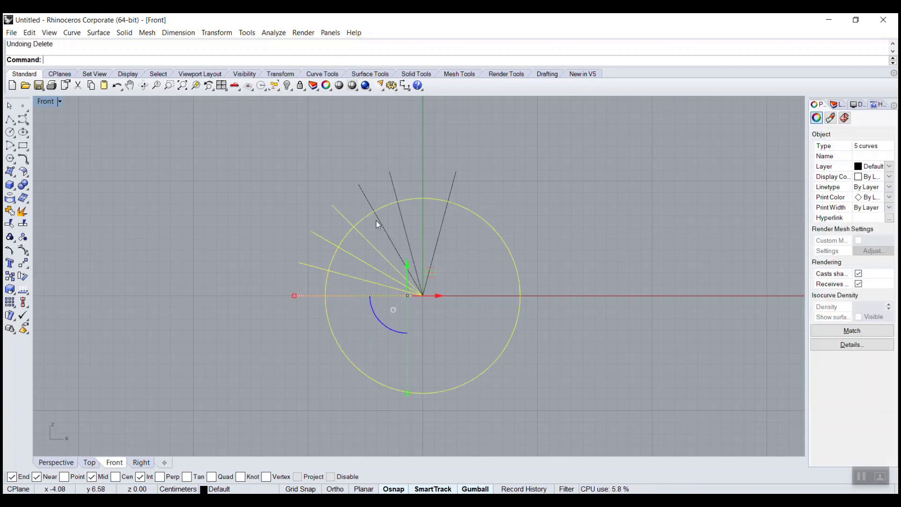
ctrl+click(325, 317)
key(Delete)
click(384, 235)
key(Delete)
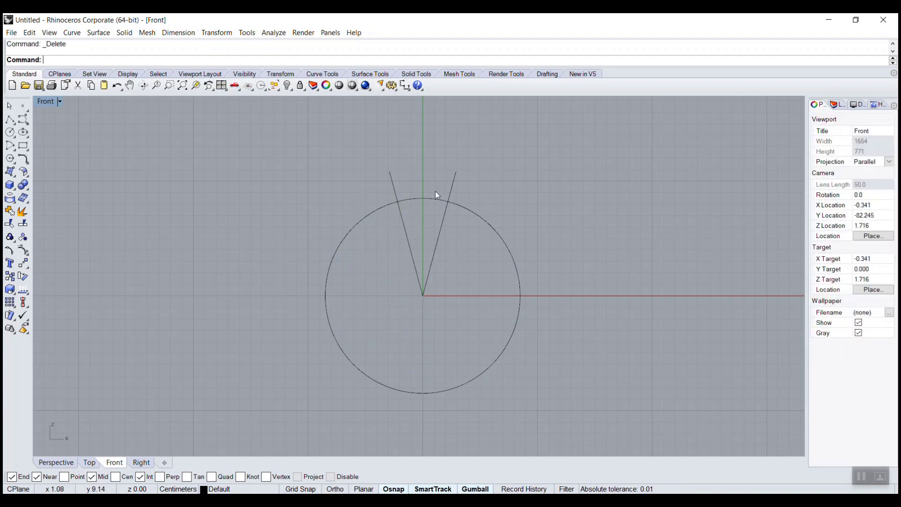
scroll(447, 207, up, 5)
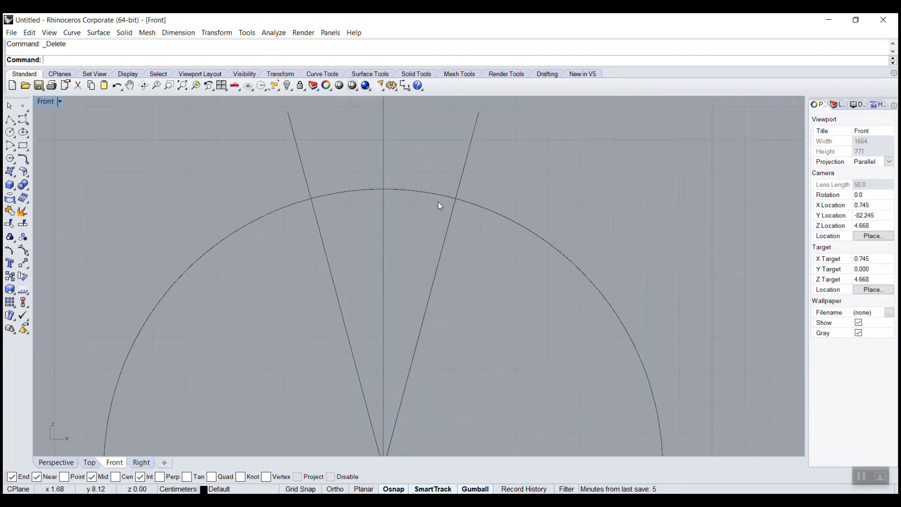
Draw a horizontal chord polyline between where the two lines meet the circle.
click(22, 121)
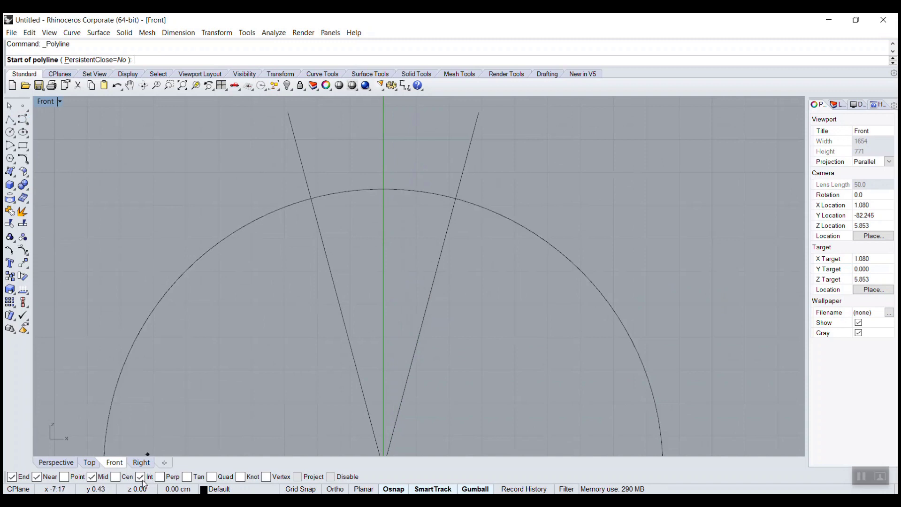
click(311, 199)
click(454, 199)
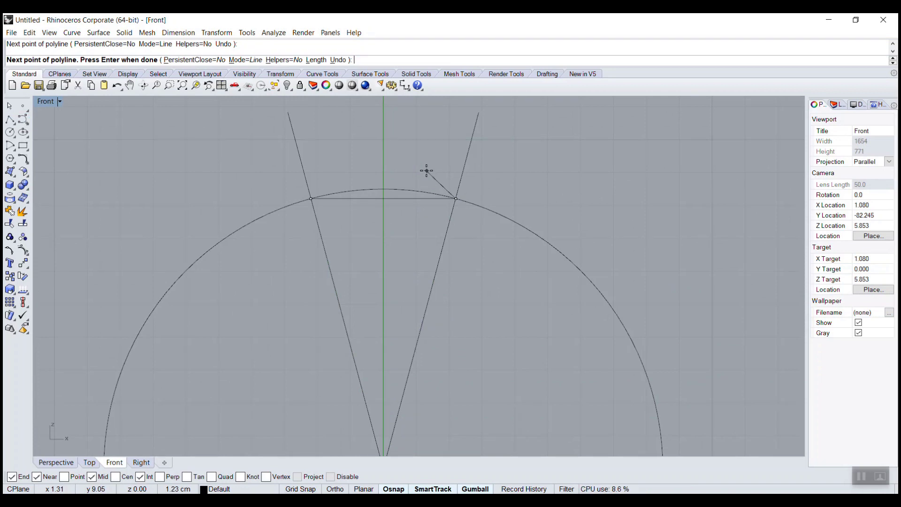
key(Return)
Draw a short perpendicular tick polyline from the chord's midpoint.
click(10, 120)
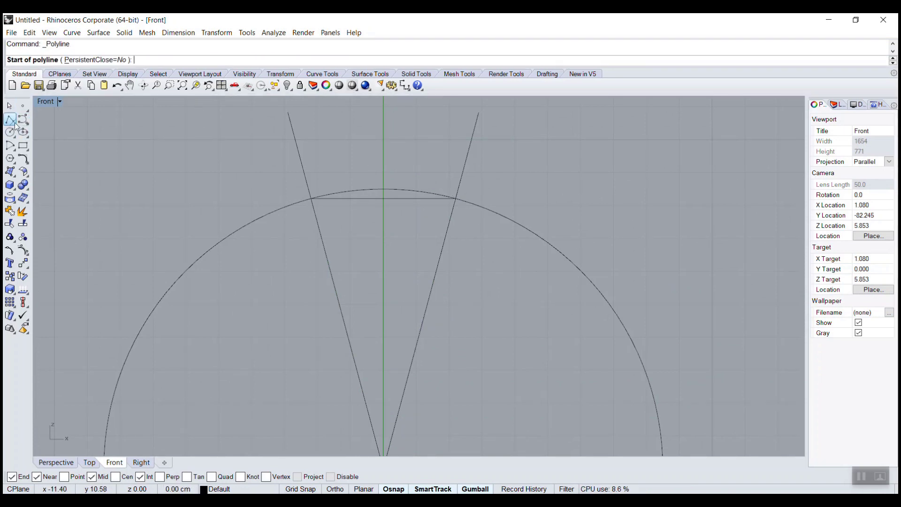
click(383, 199)
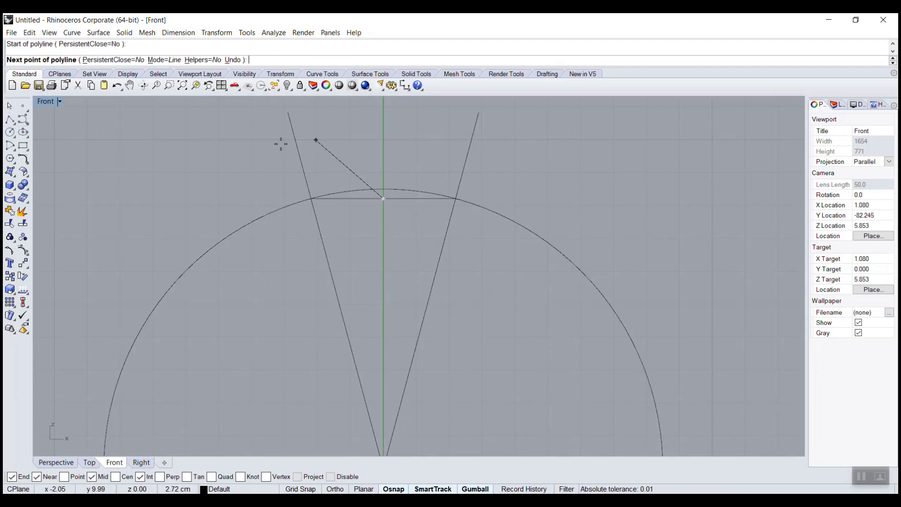
double_click(43, 101)
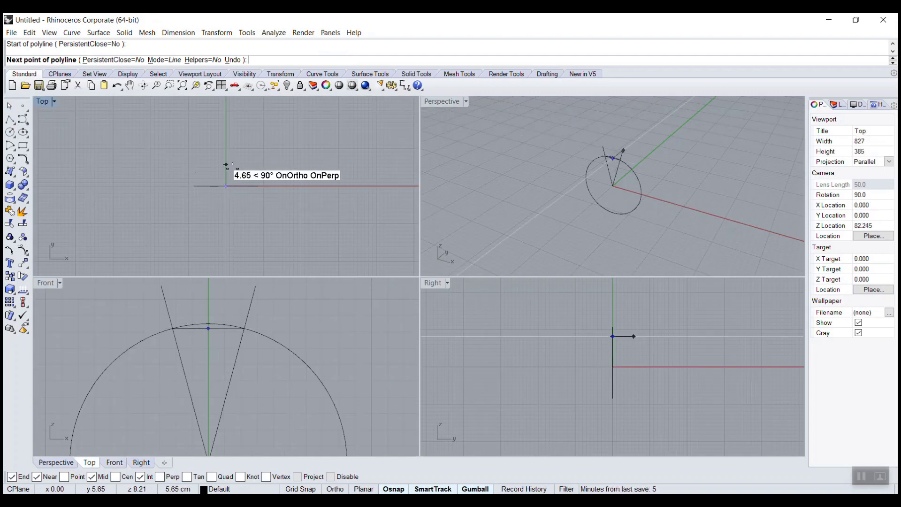
right_drag(232, 174, 228, 181)
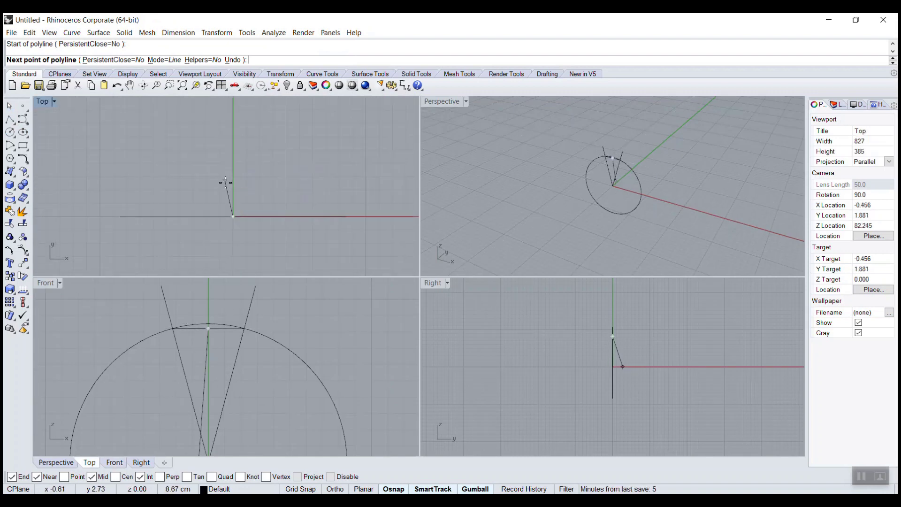
key(F8)
click(233, 190)
key(F8)
key(Return)
Delete the circle and both angled guide lines.
right_drag(623, 179, 610, 166)
scroll(610, 166, up, 6)
right_drag(670, 180, 682, 173)
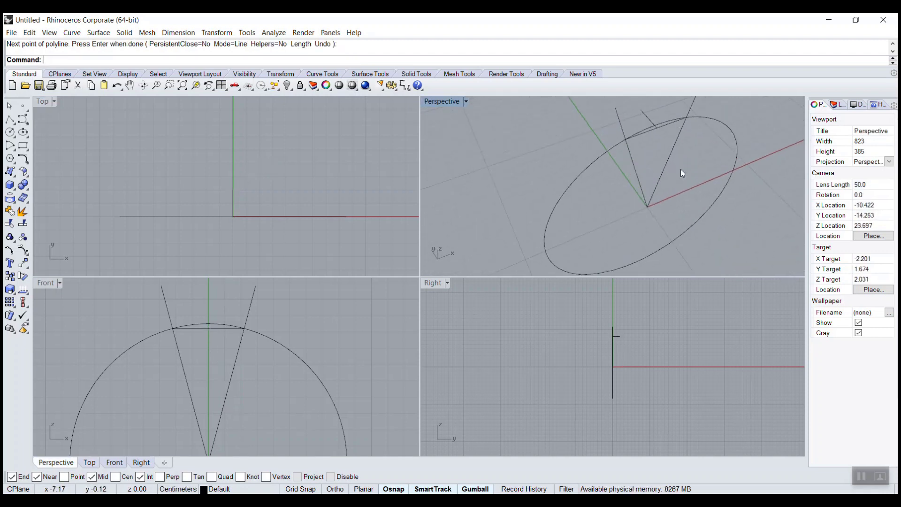
click(697, 120)
key(Delete)
click(683, 133)
key(Delete)
click(630, 153)
key(Delete)
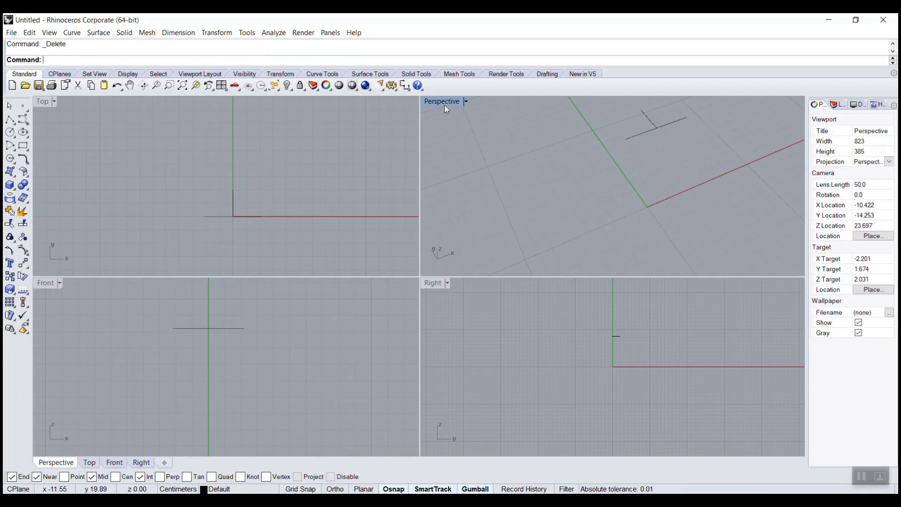
In a maximized Perspective view, draw two lines from the tick's tip to both chord ends.
double_click(444, 106)
key(Return)
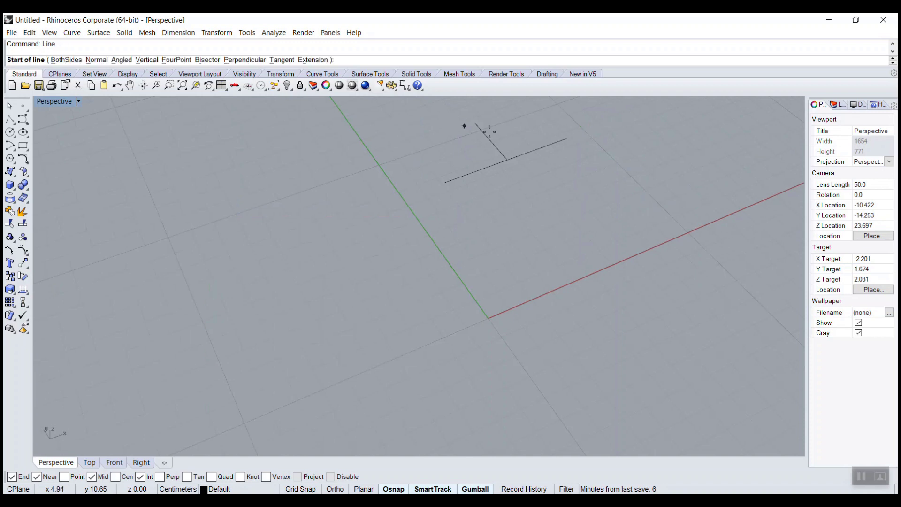
click(567, 139)
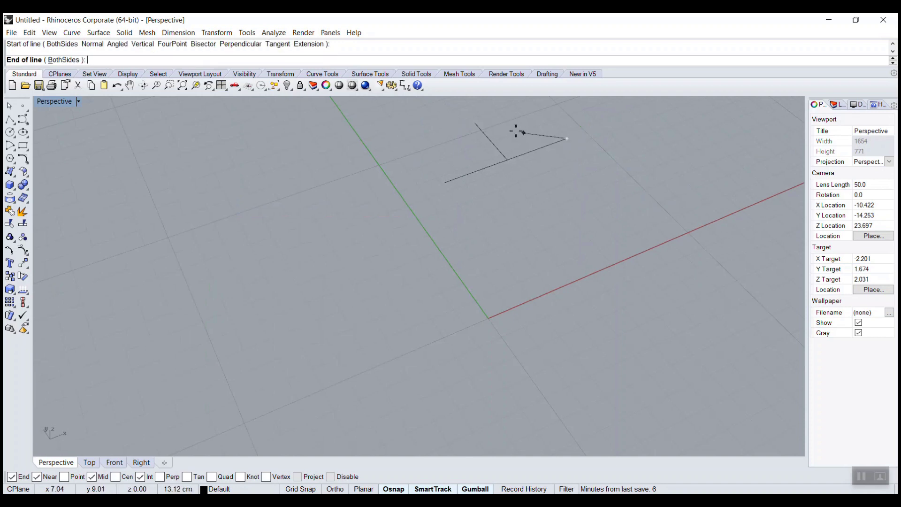
click(476, 124)
key(Return)
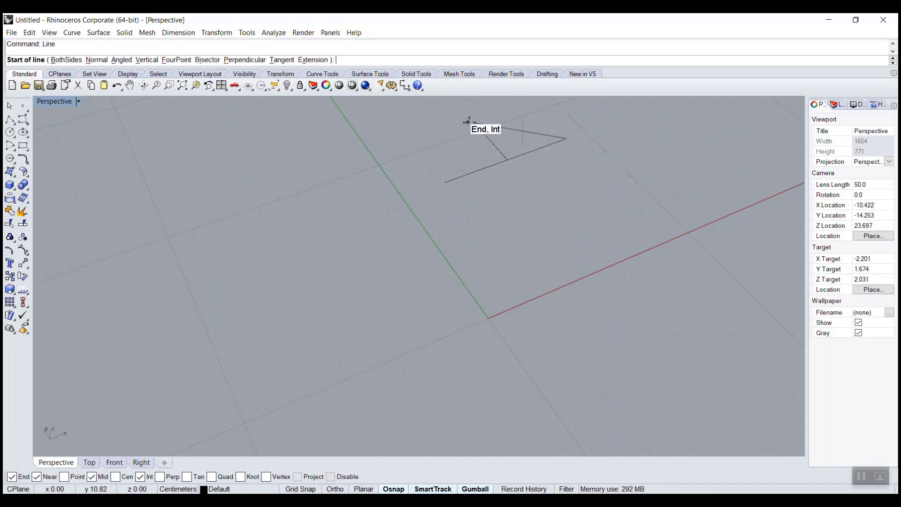
click(476, 124)
click(445, 183)
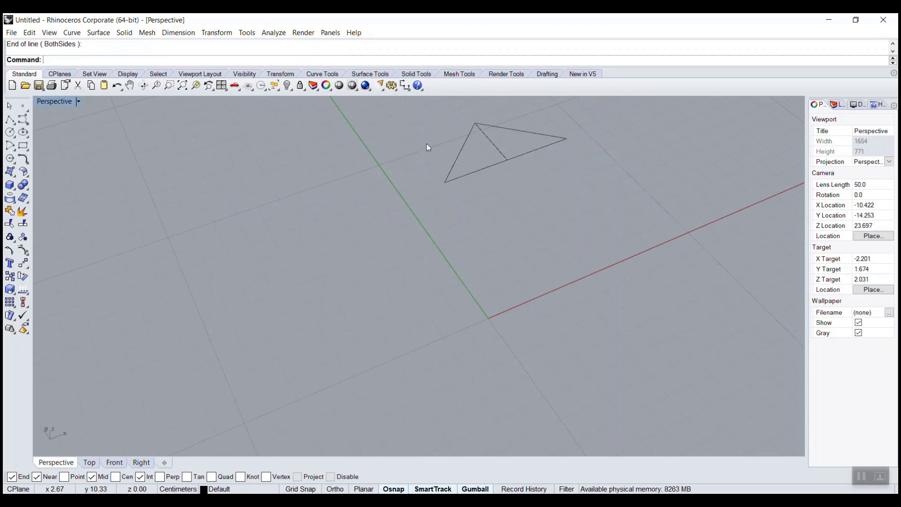
Delete the inner tick line and zoom to frame the triangle.
click(490, 143)
key(Delete)
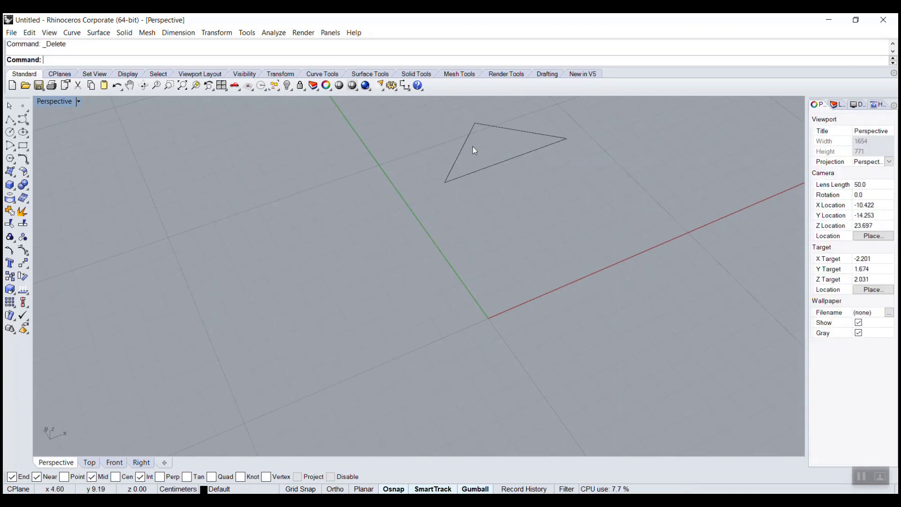
key(ctrl+shift+e)
scroll(399, 175, down, 2)
right_drag(336, 238, 315, 264)
text(Plan)
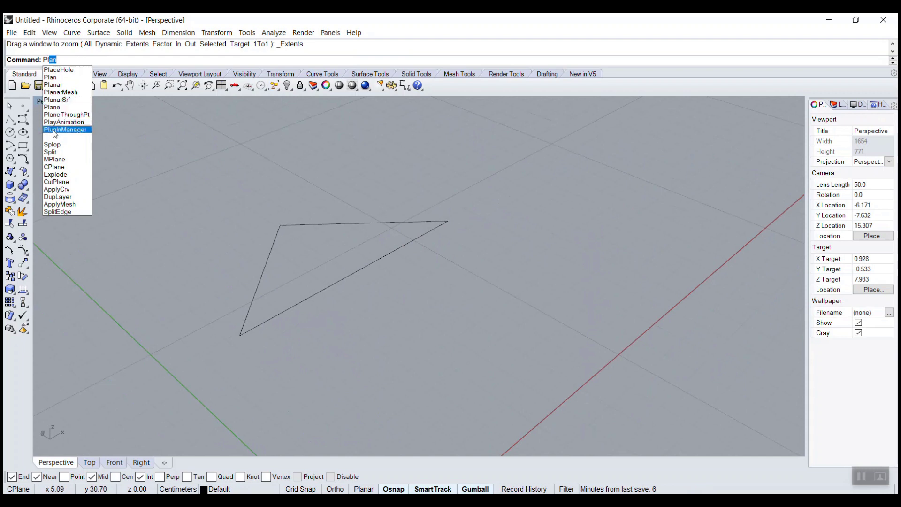
Fill the three triangle curves with a planar surface.
click(55, 100)
click(276, 236)
click(291, 223)
click(349, 277)
key(Return)
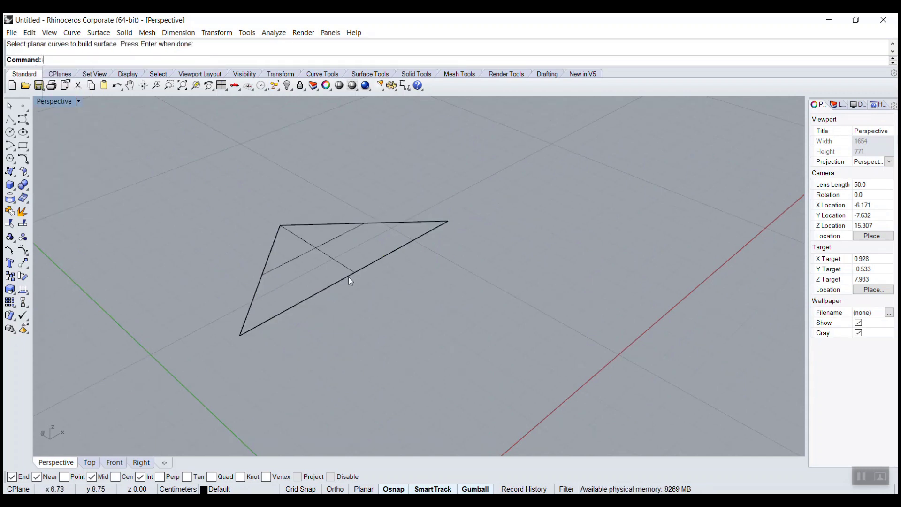
Switch the Perspective view to Shaded and return to the four-view layout.
click(78, 101)
click(84, 138)
click(308, 241)
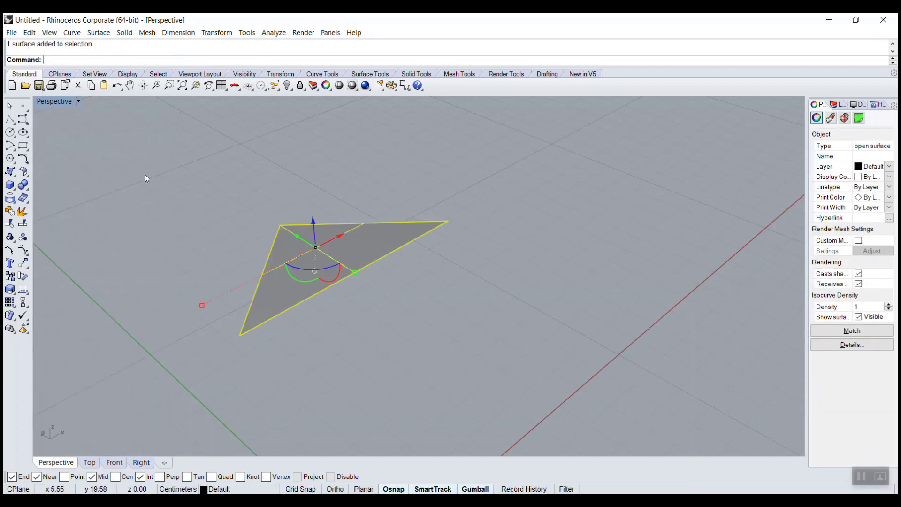
double_click(60, 101)
Mirror the triangular surface across a plane starting at the origin.
text(Mirror)
key(Return)
text(0)
key(Return)
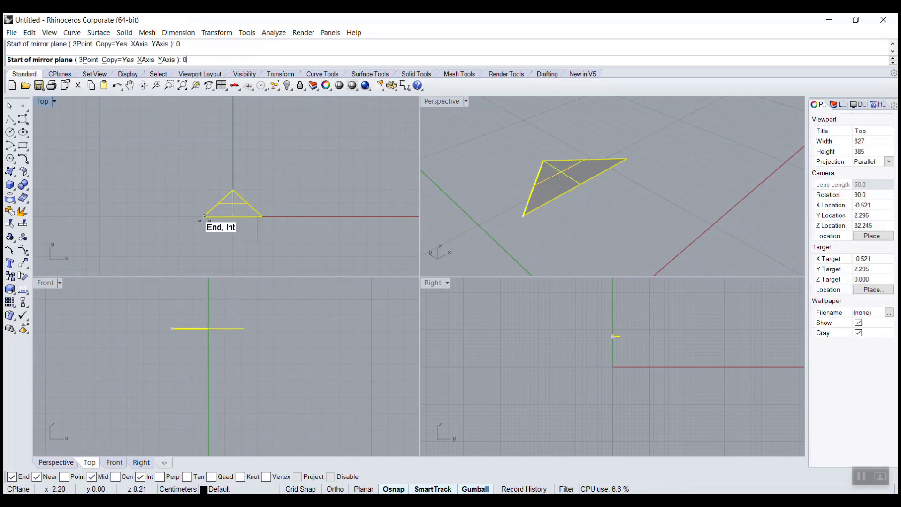
click(218, 218)
Join both triangles into one diamond and maximize the Front view.
click(288, 152)
drag(181, 173, 288, 251)
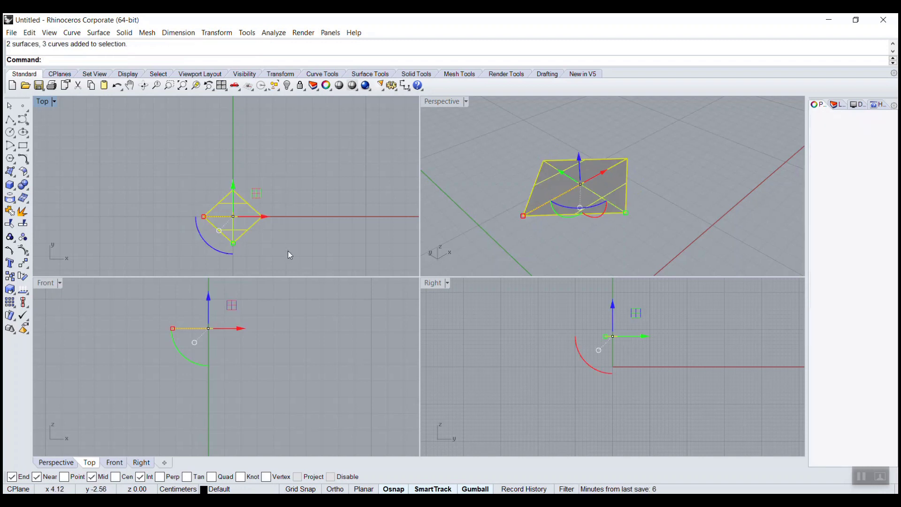
key(Return)
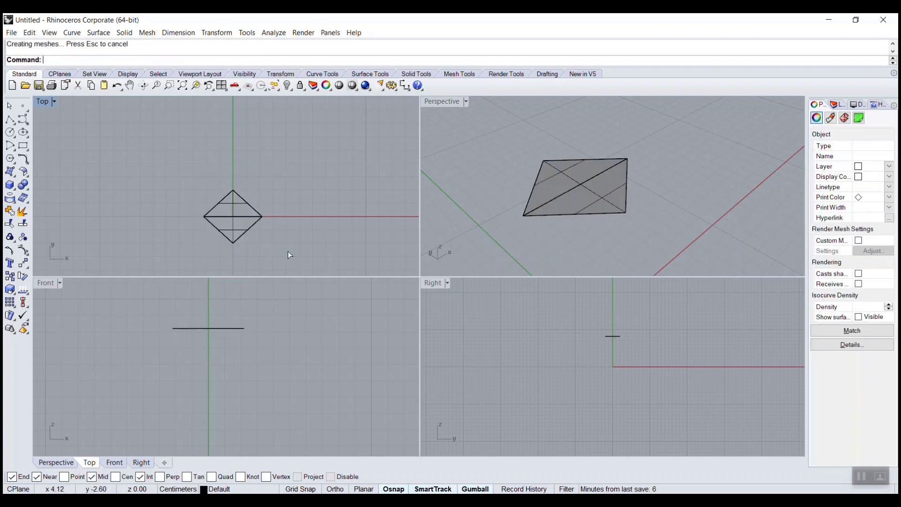
double_click(46, 283)
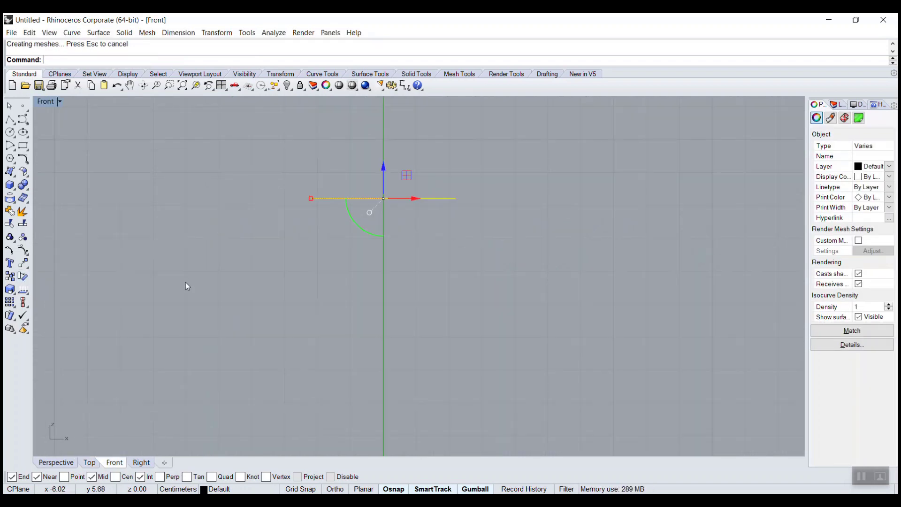
Polar-array the diamond around the origin into 12 copies over 360°, viewed in maximized Perspective.
text(ArrayPolar)
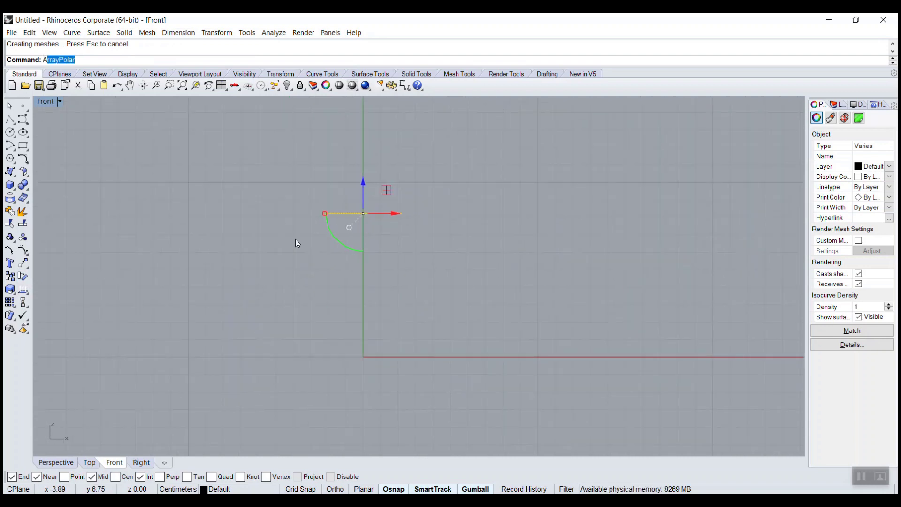
key(Return)
text(0)
key(Return)
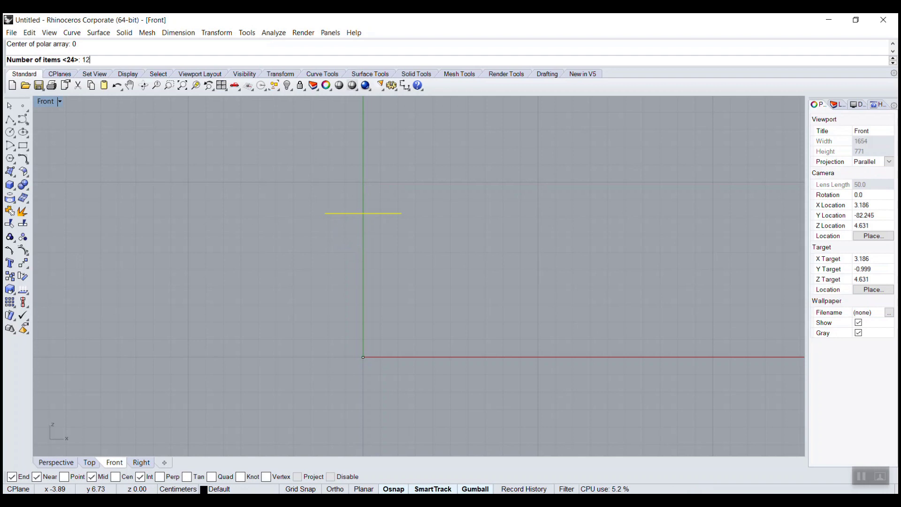
key(Return)
key(Return)
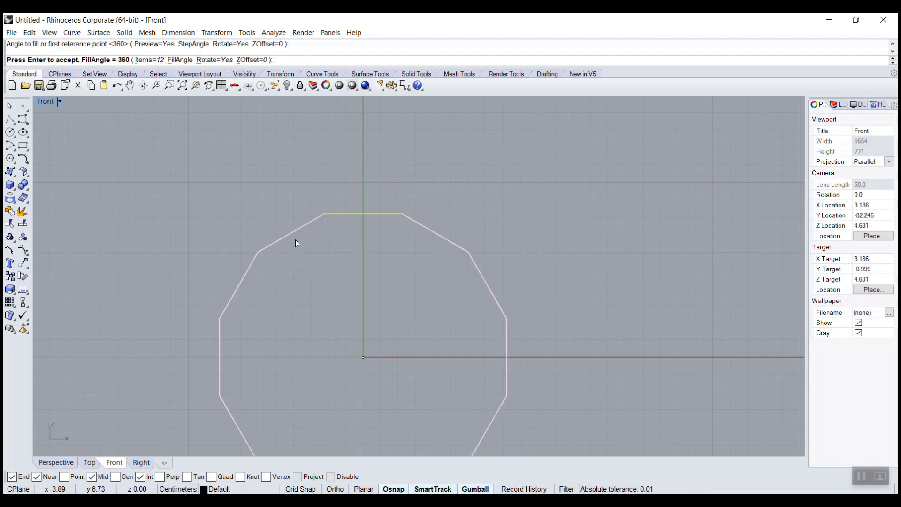
key(Return)
key(ctrl+m)
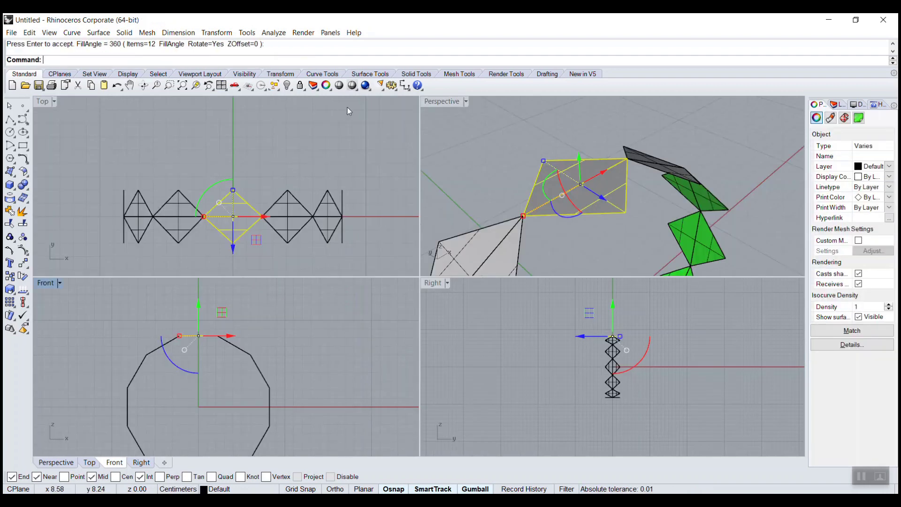
double_click(431, 102)
right_drag(283, 216, 313, 162)
click(300, 180)
Create an edge surface between the upper diamond's bottom edge and its neighbour's edge.
text(EdgeSrf)
key(Return)
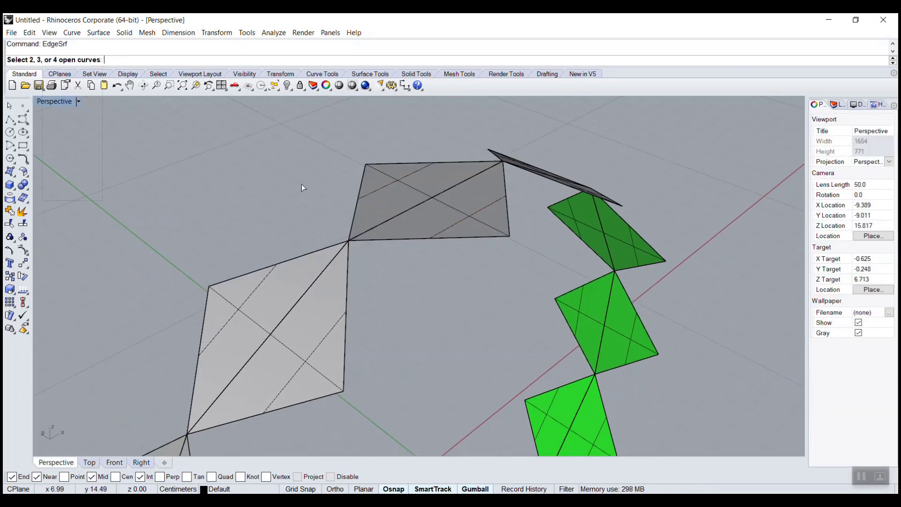
click(397, 239)
click(349, 265)
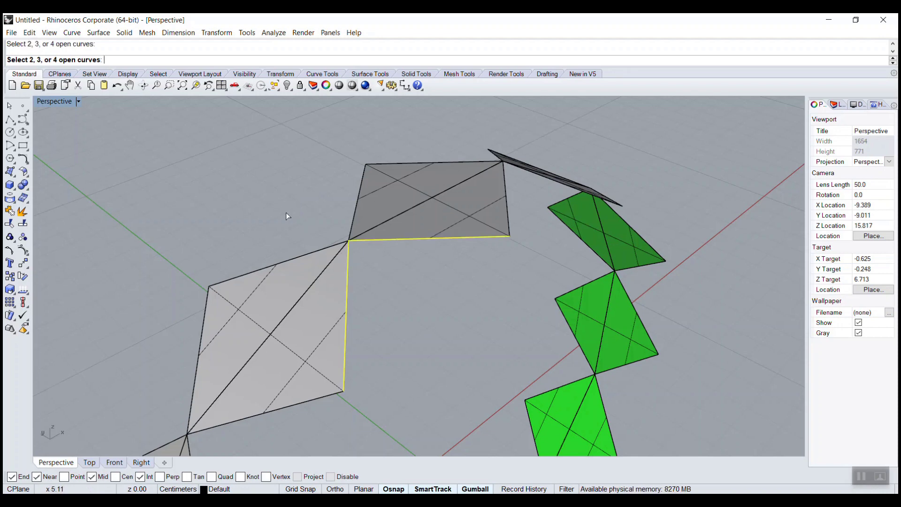
key(Return)
mouse_move(284, 212)
right_down()
mouse_move(357, 220)
mouse_move(263, 216)
mouse_move(291, 201)
right_up()
Bridge the upper gap with a second edge surface and delete the unwanted green triangle.
key(Return)
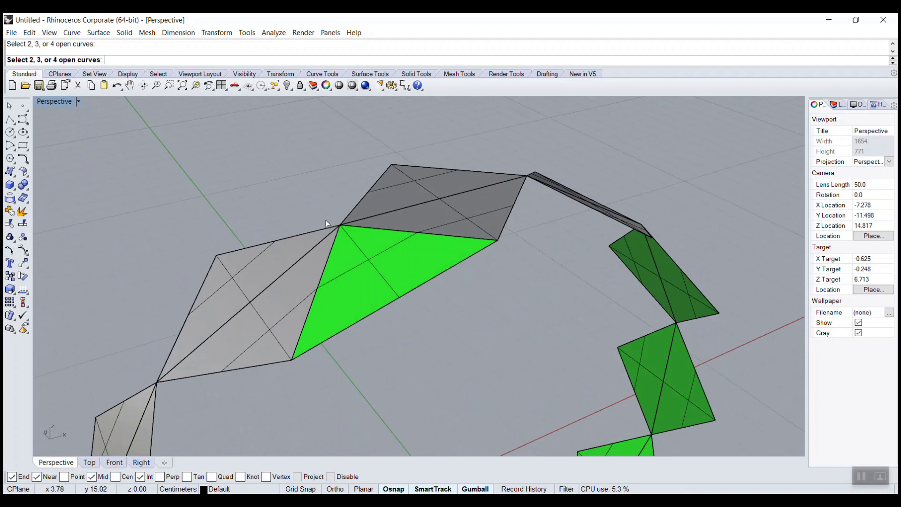
click(309, 230)
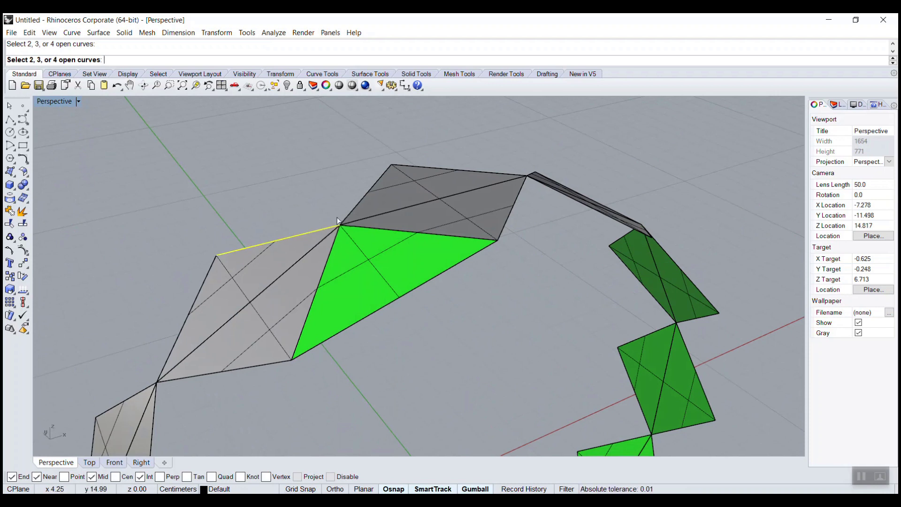
click(350, 217)
key(Return)
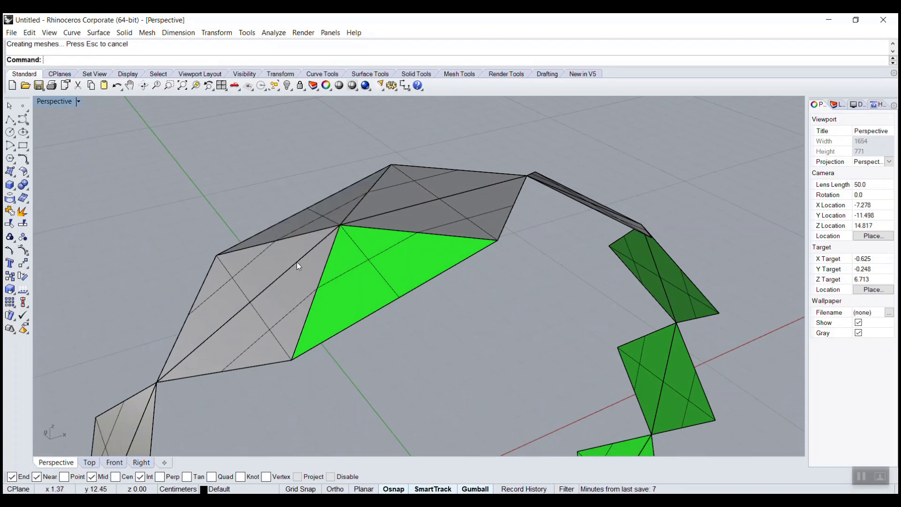
click(392, 266)
key(Delete)
Mirror the bridging triangle surface across a plane starting at the origin.
click(318, 227)
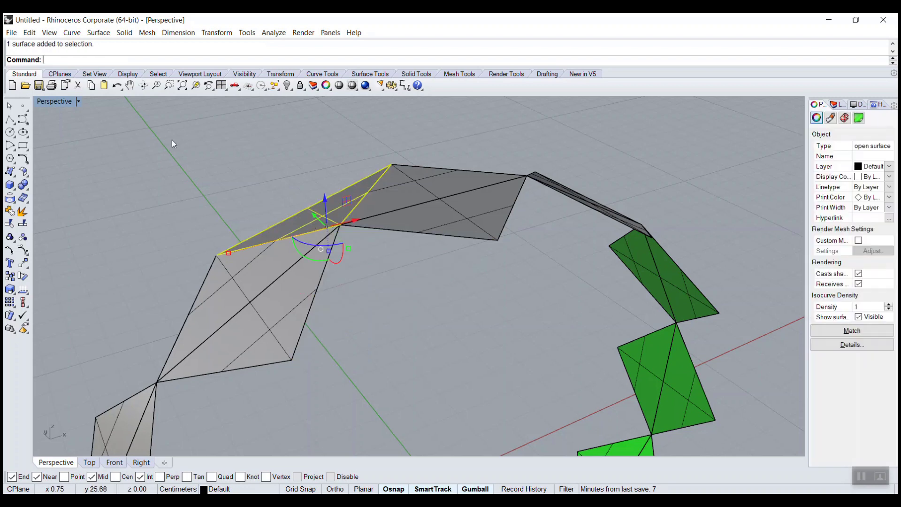
double_click(44, 103)
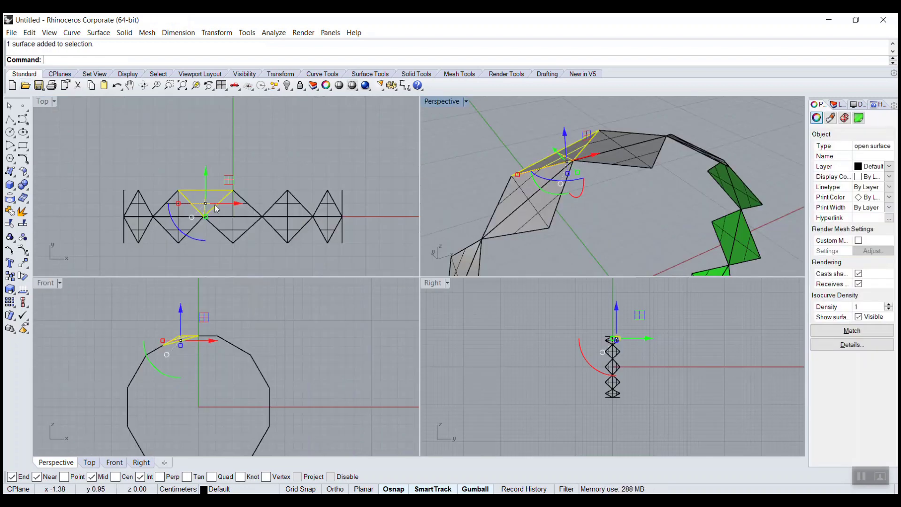
text(mirror)
key(Return)
text(0)
key(Return)
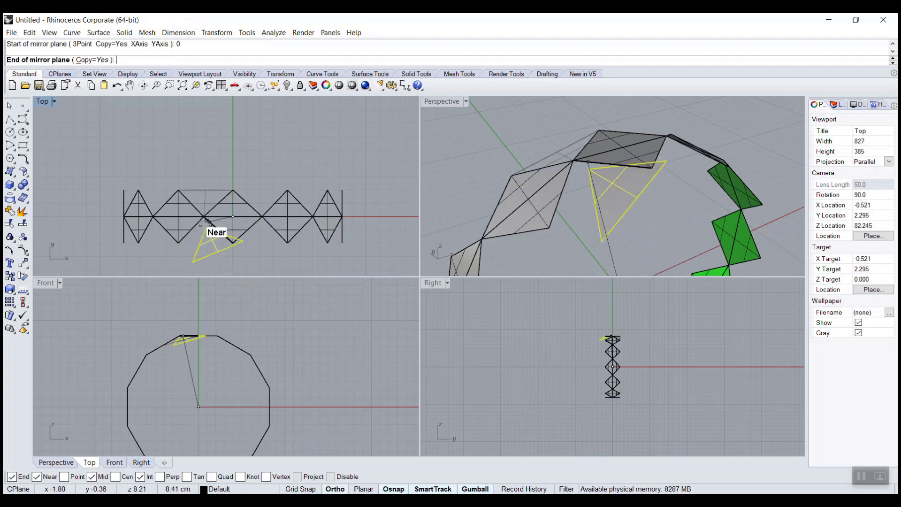
click(202, 215)
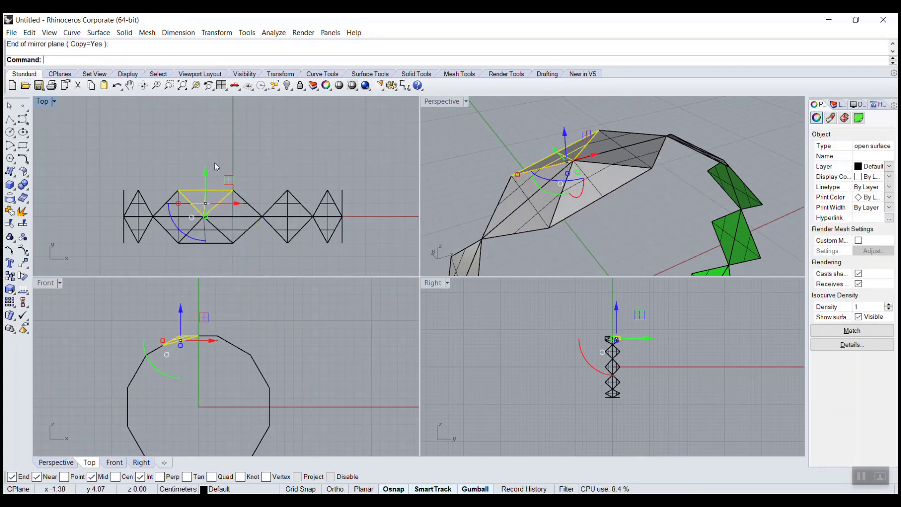
Select both facet surfaces, then maximize the Front view and centre the polygon.
key(Escape)
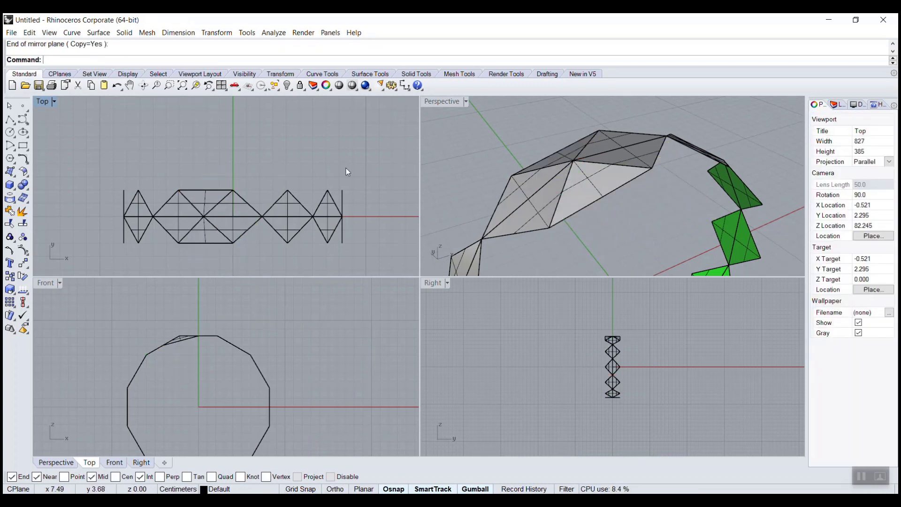
click(209, 189)
shift+click(207, 242)
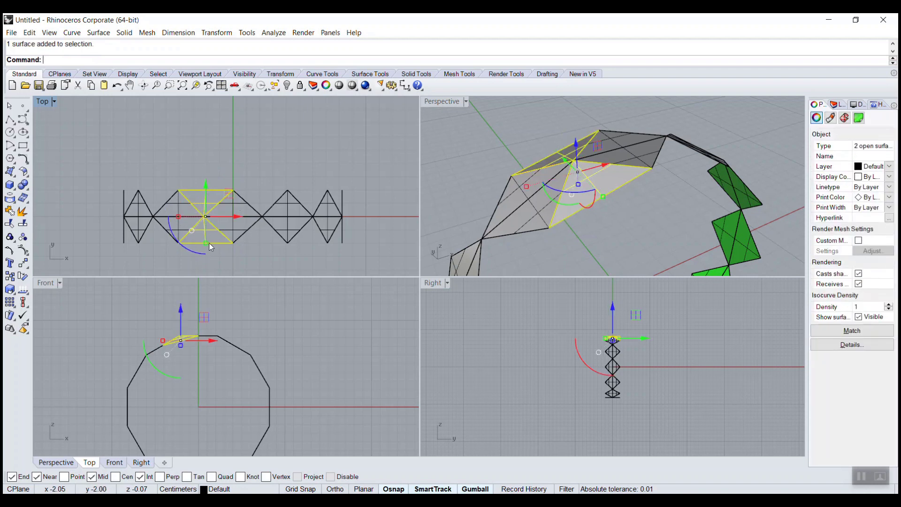
click(44, 284)
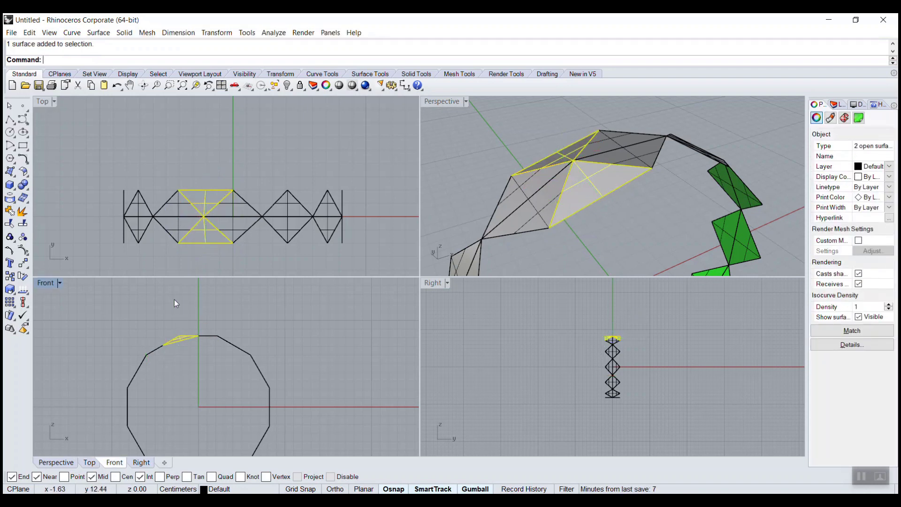
double_click(45, 283)
right_drag(168, 299, 201, 219)
Polar-array the facet piece 12 times around the origin through 360° with ArrayPolar.
text(ArrayPola)
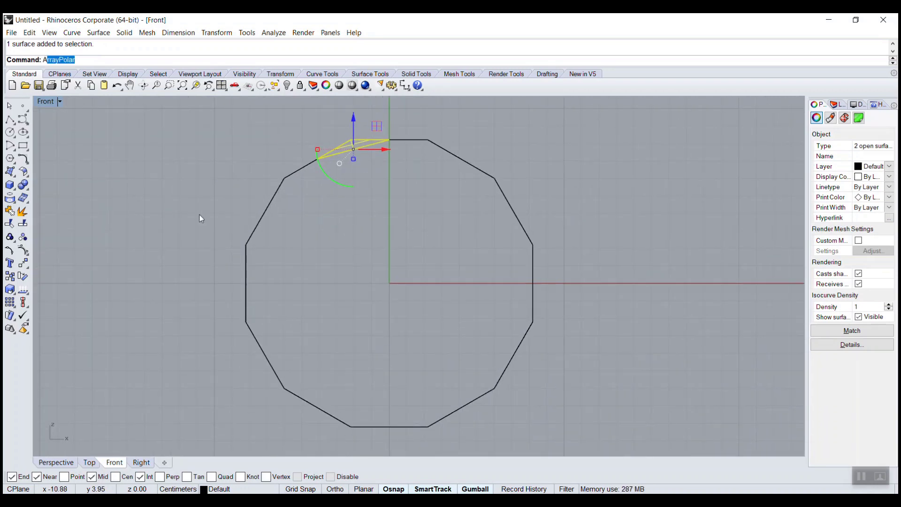
text(r)
key(Return)
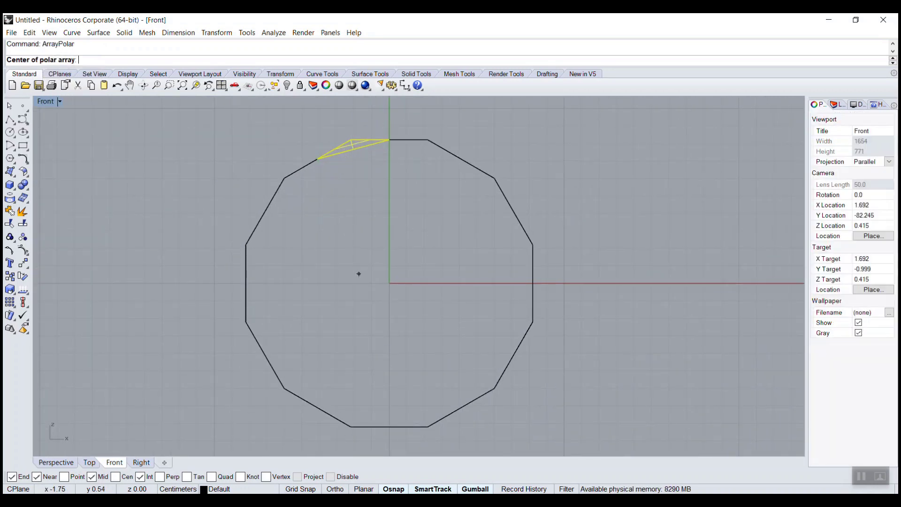
text(0)
key(Return)
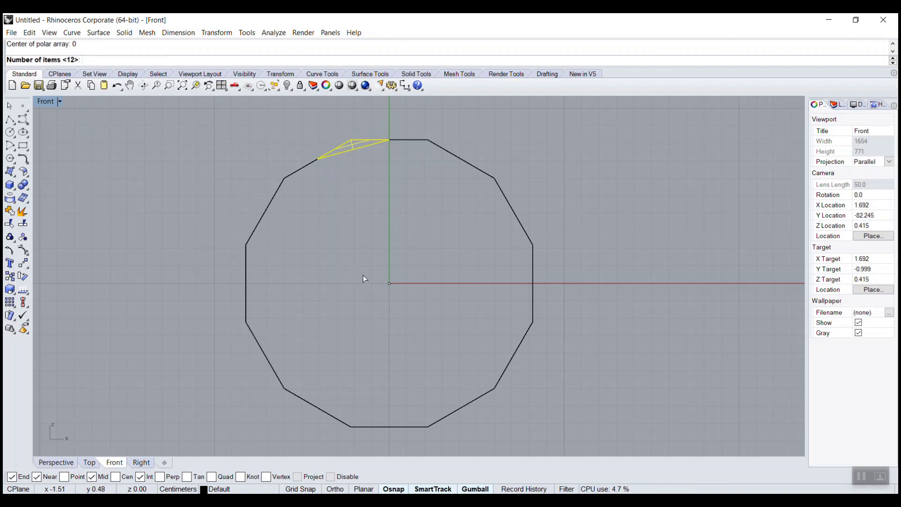
key(Return)
key(Return)
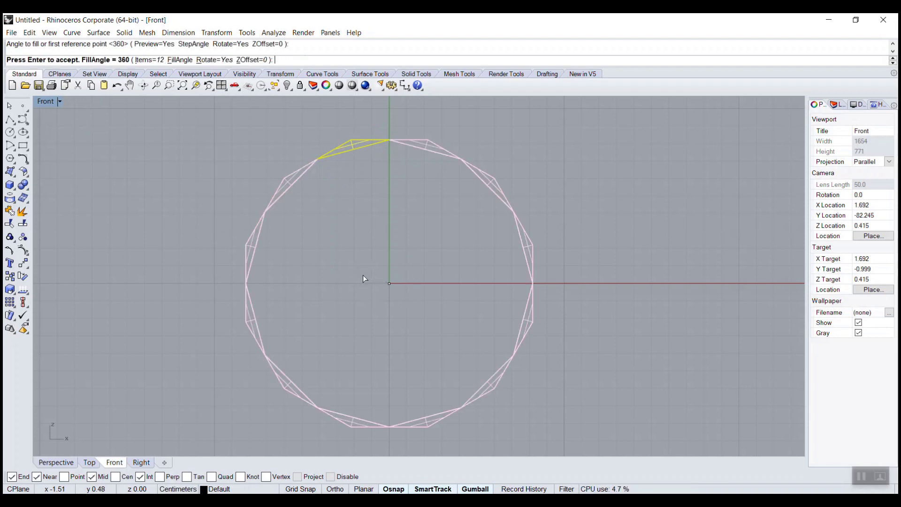
key(Return)
Deselect the finished ring and restore the four-viewport layout to inspect it.
click(204, 134)
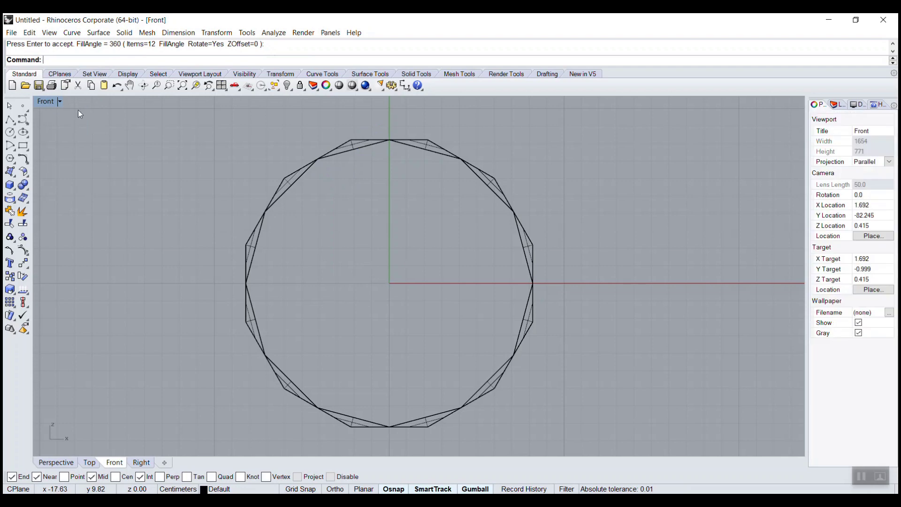
double_click(50, 103)
right_drag(621, 170, 562, 145)
scroll(562, 145, down, 2)
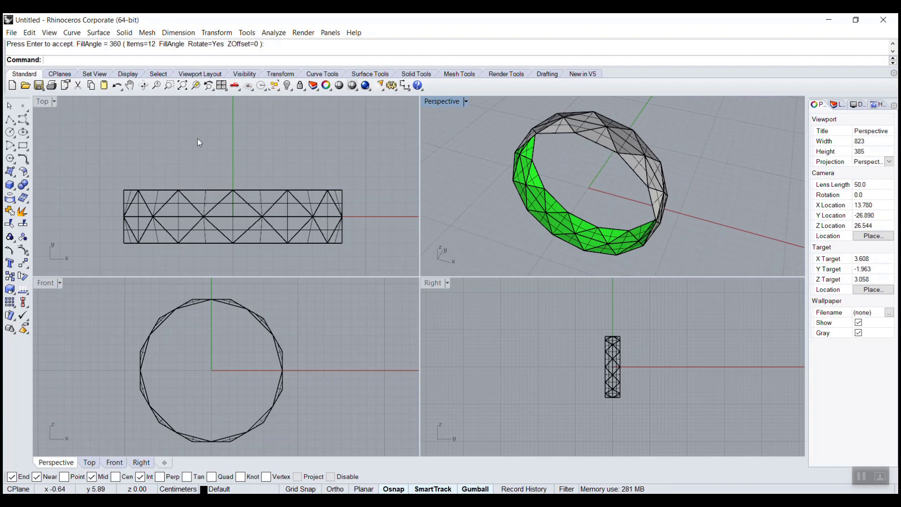
Draw a 17-diameter circle centred at the origin inside the ring.
click(10, 132)
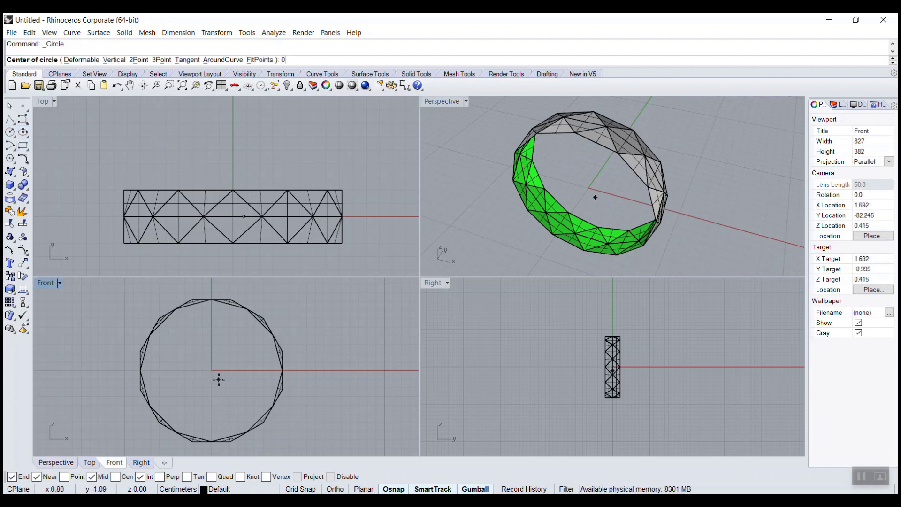
text(0)
key(Return)
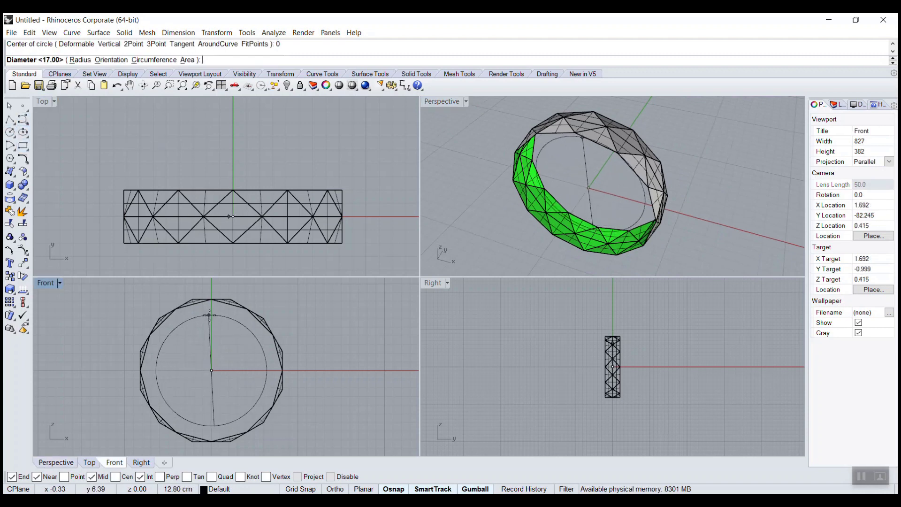
shift+click(218, 314)
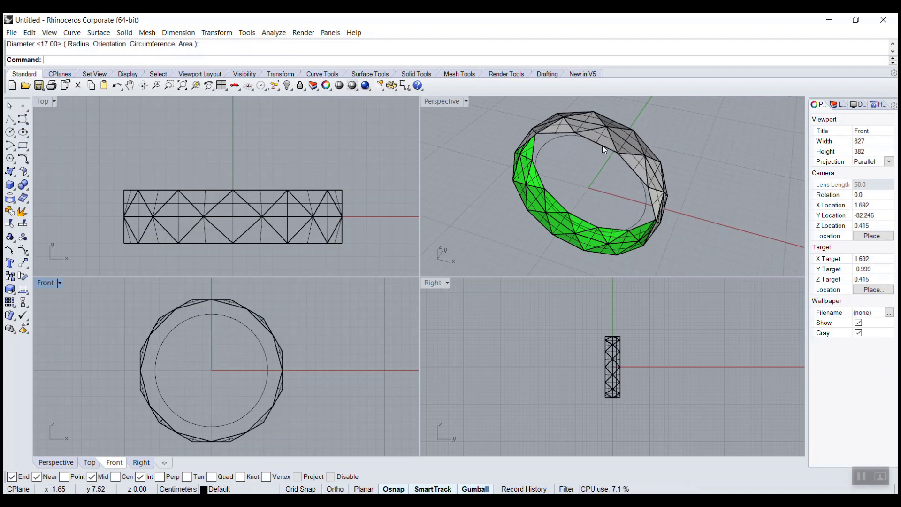
Move the circle to y -2.00, level with the band's edge, then maximize Perspective.
click(562, 138)
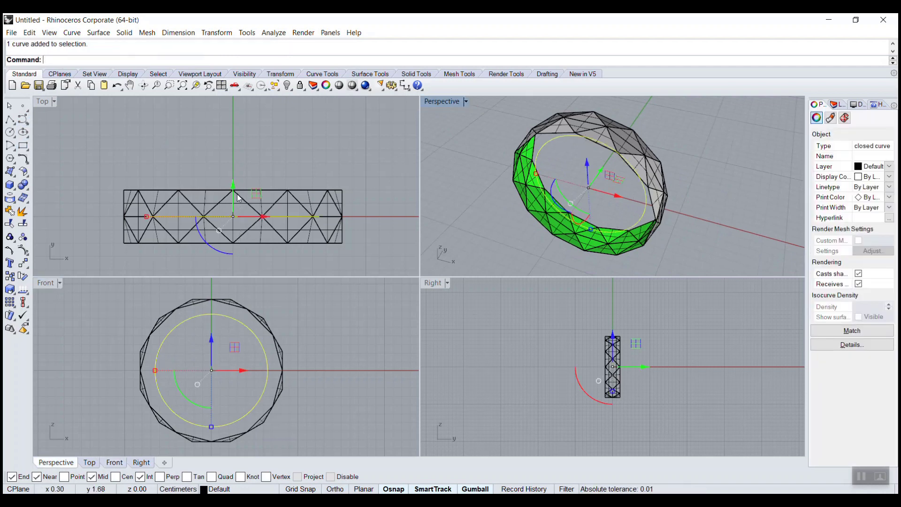
drag(233, 186, 224, 236)
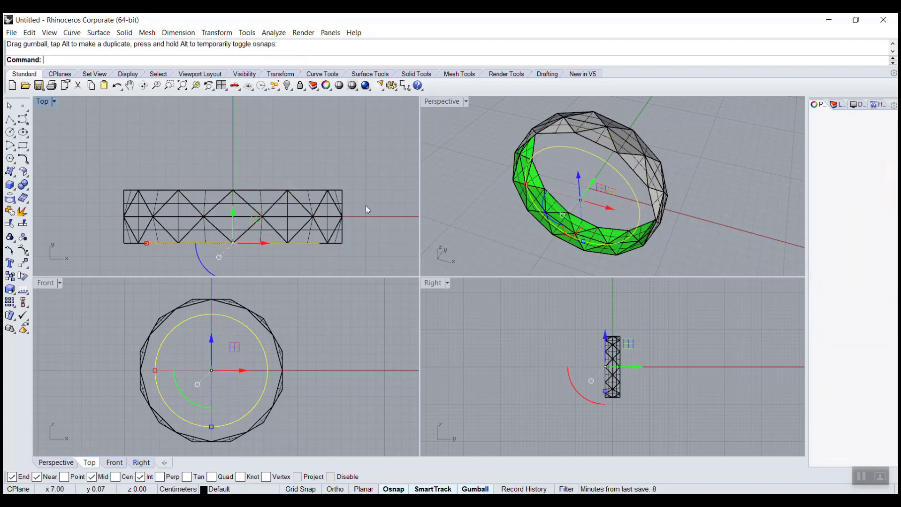
click(501, 160)
double_click(436, 100)
right_drag(413, 144, 373, 165)
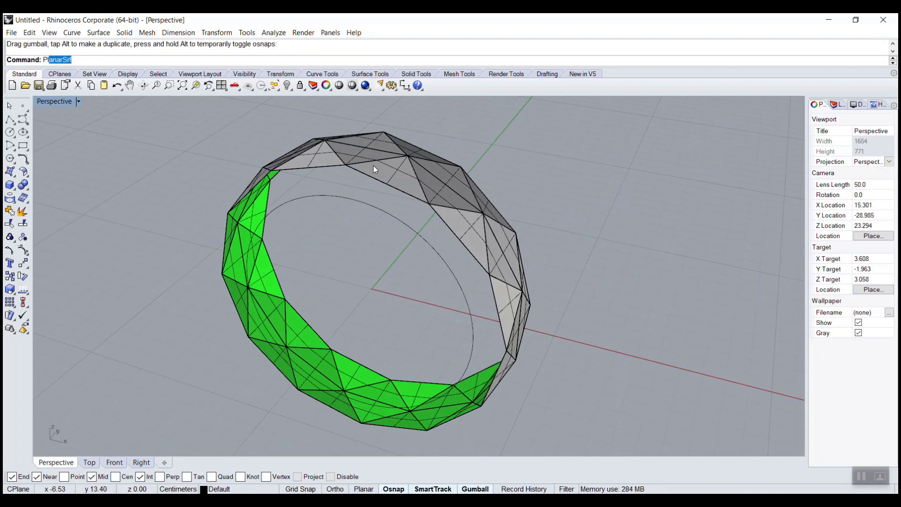
Start a planar surface, picking the inner circle and the first outer edge segments.
key(Return)
click(345, 196)
click(331, 171)
right_drag(330, 171, 177, 294)
click(224, 221)
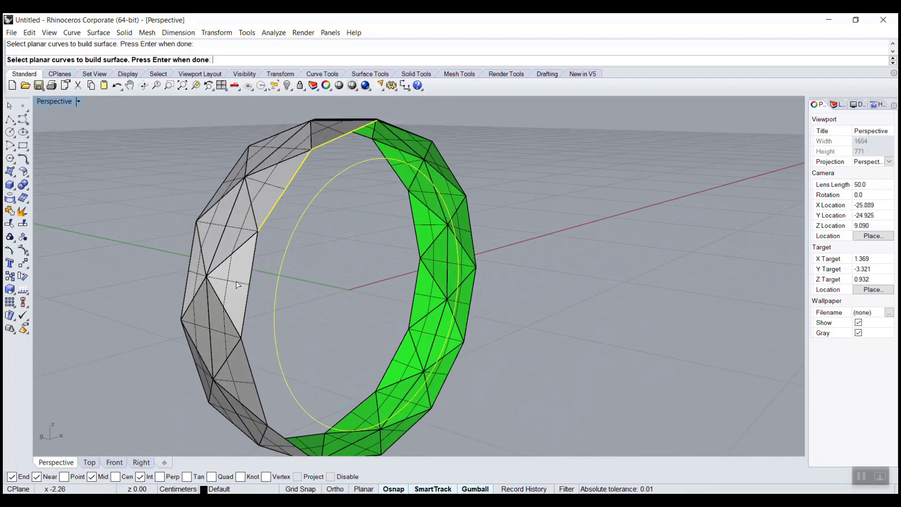
click(250, 281)
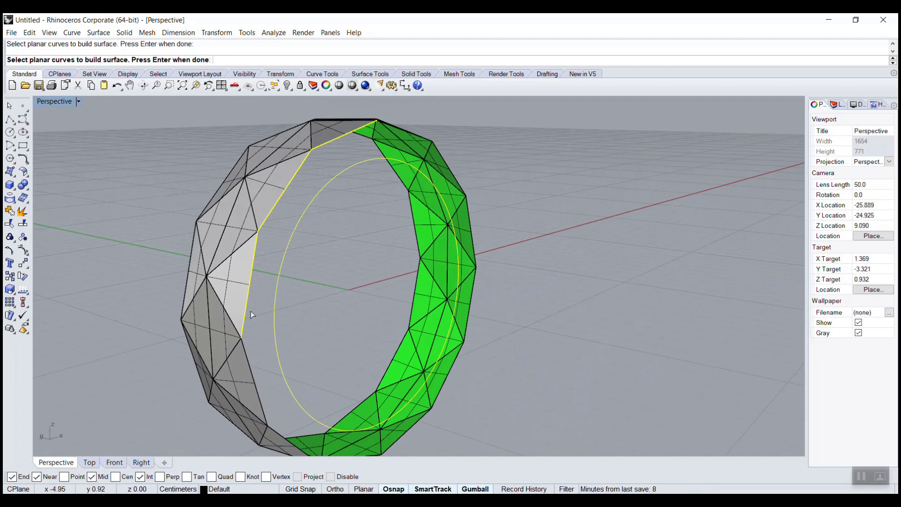
click(252, 367)
right_drag(288, 378, 375, 378)
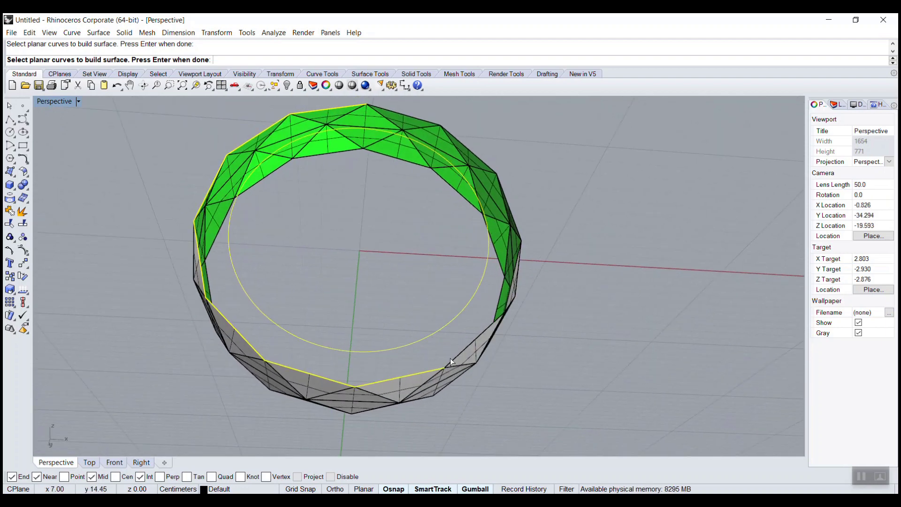
right_drag(456, 360, 510, 261)
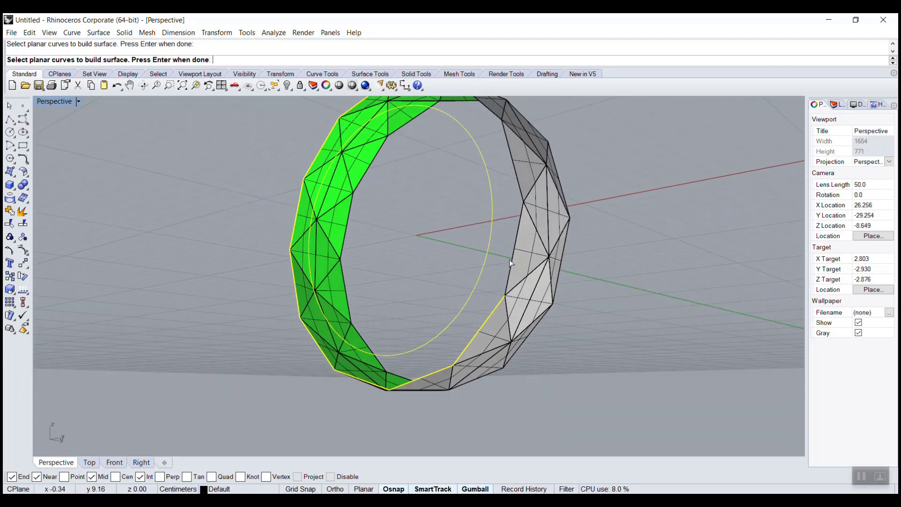
Pick the remaining outer edges to create the flat side surface, then restore four views.
click(511, 259)
click(515, 183)
shift+right_drag(515, 183, 433, 265)
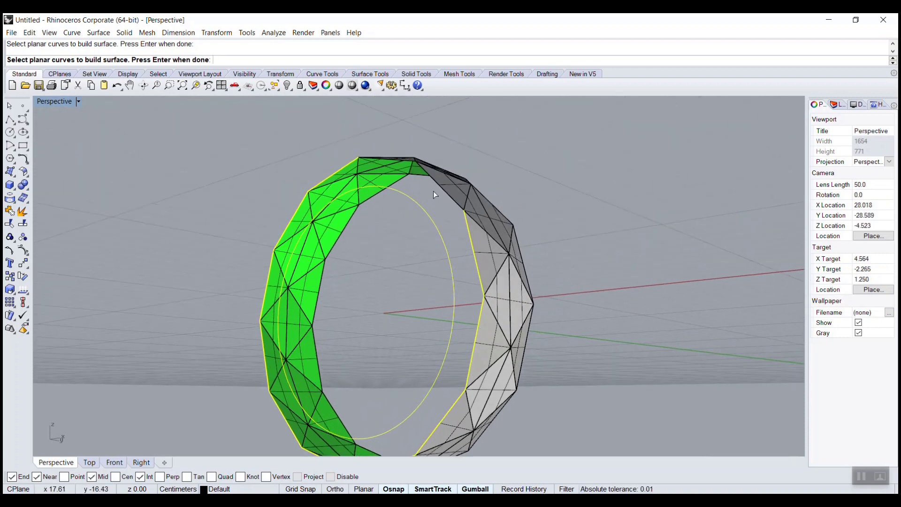
right_drag(438, 186, 414, 206)
click(398, 145)
key(Return)
right_drag(327, 153, 291, 169)
click(272, 154)
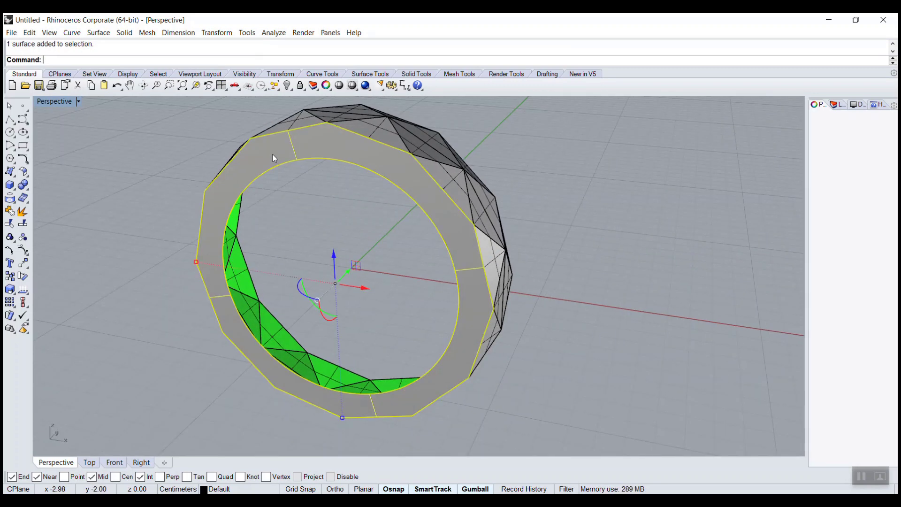
double_click(65, 105)
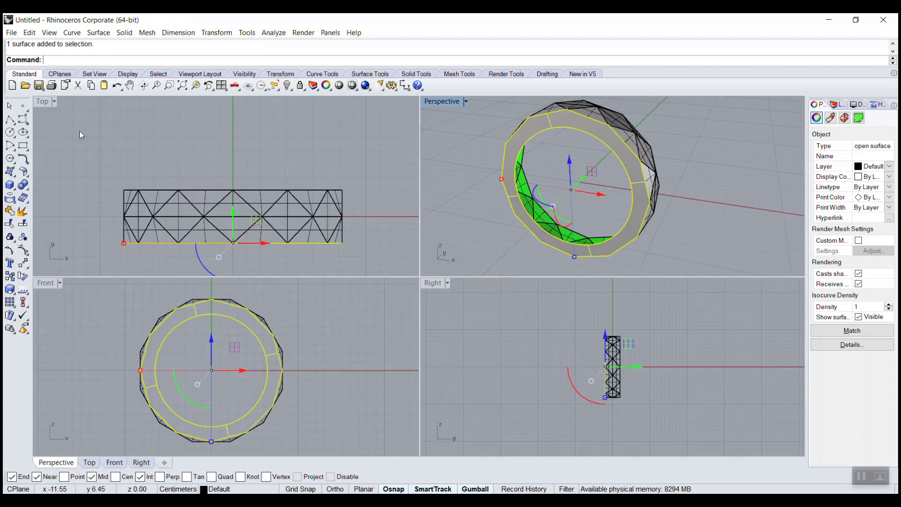
Mirror the side surface from the origin, then undo the misplaced copy.
text(mirror)
key(Return)
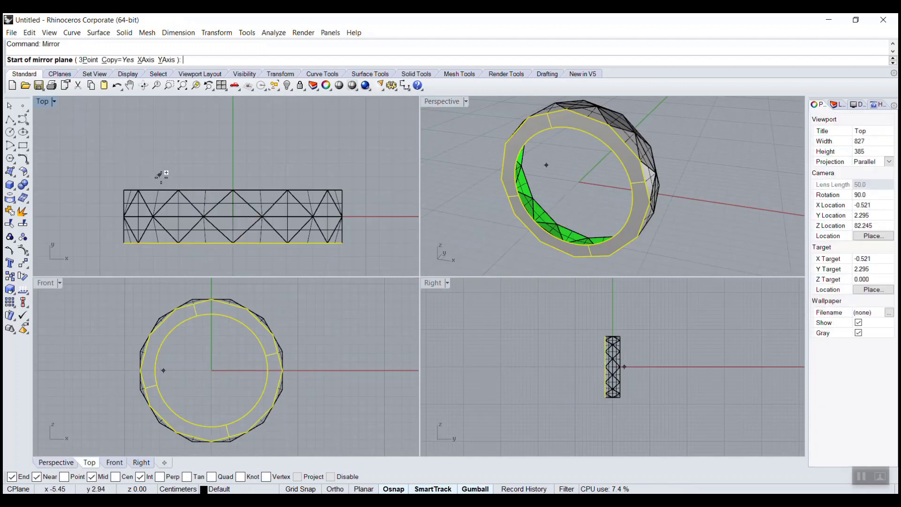
text(0)
key(Return)
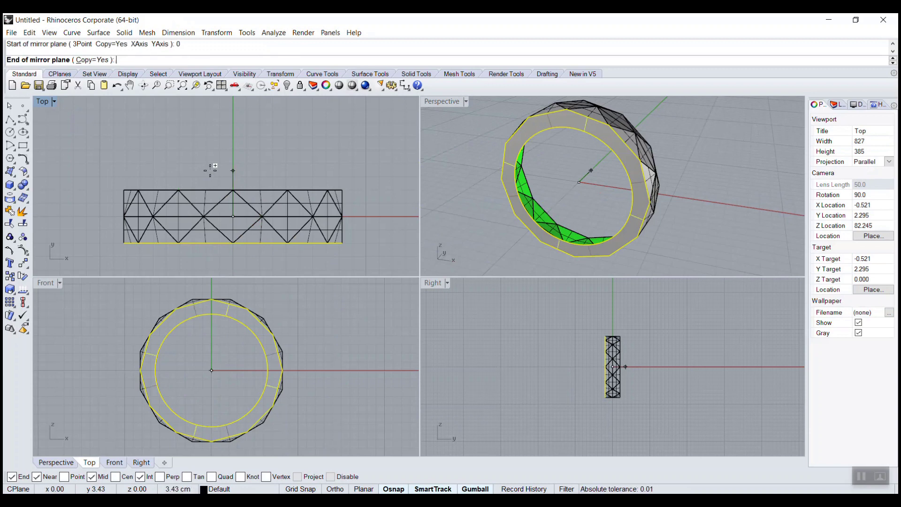
click(213, 170)
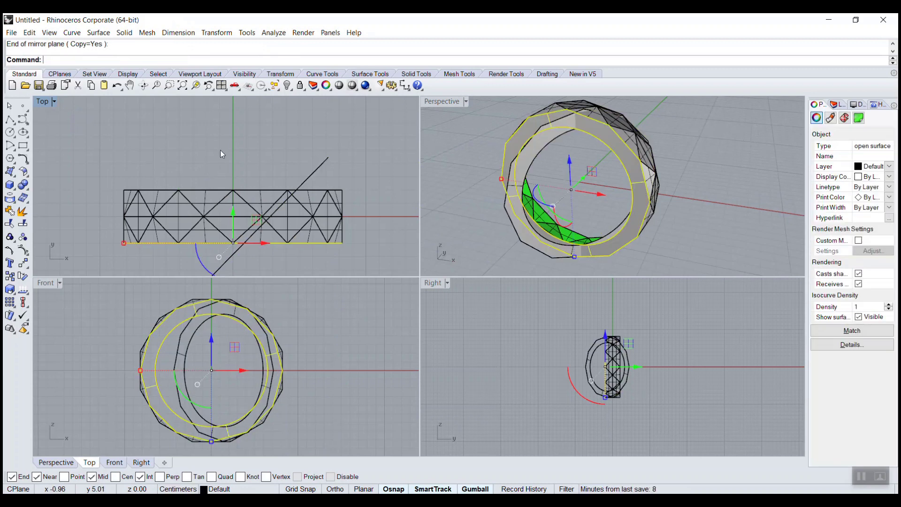
key(ctrl+z)
Mirror the side surface again from the origin across the band's mid point.
text(mirror)
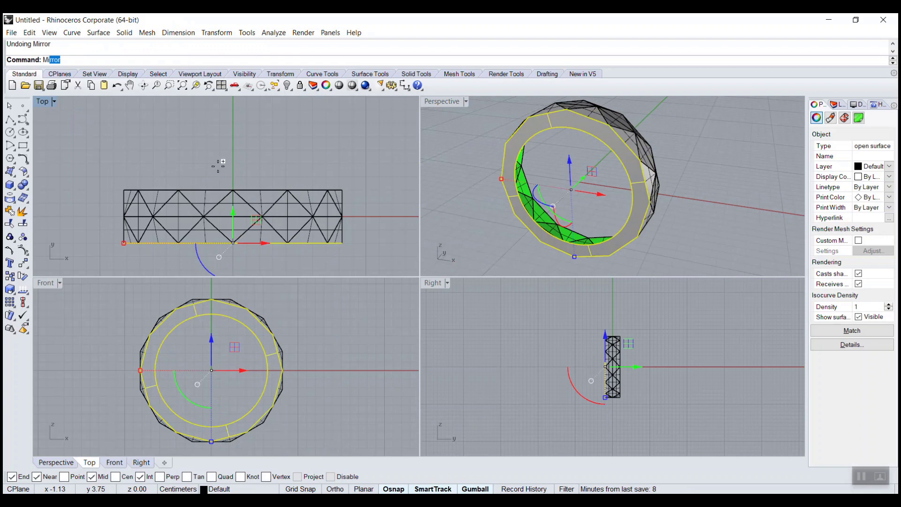
key(Return)
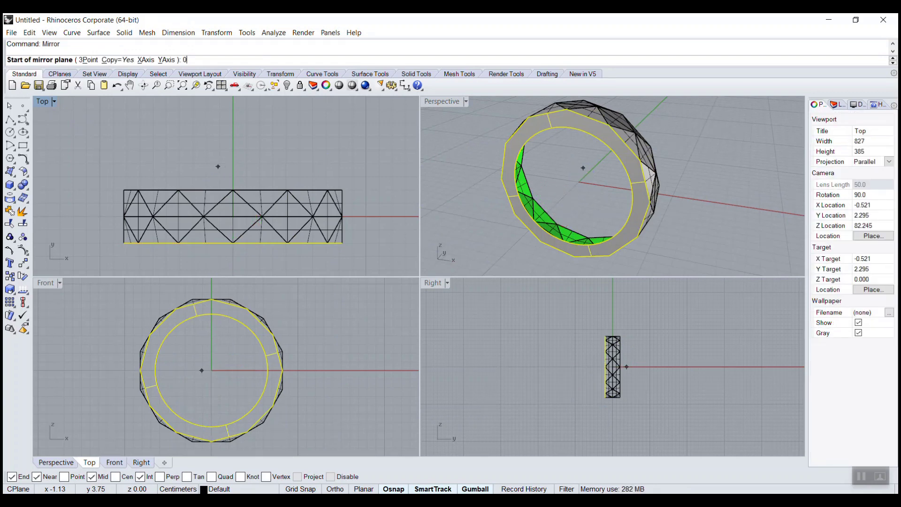
text(0)
key(Return)
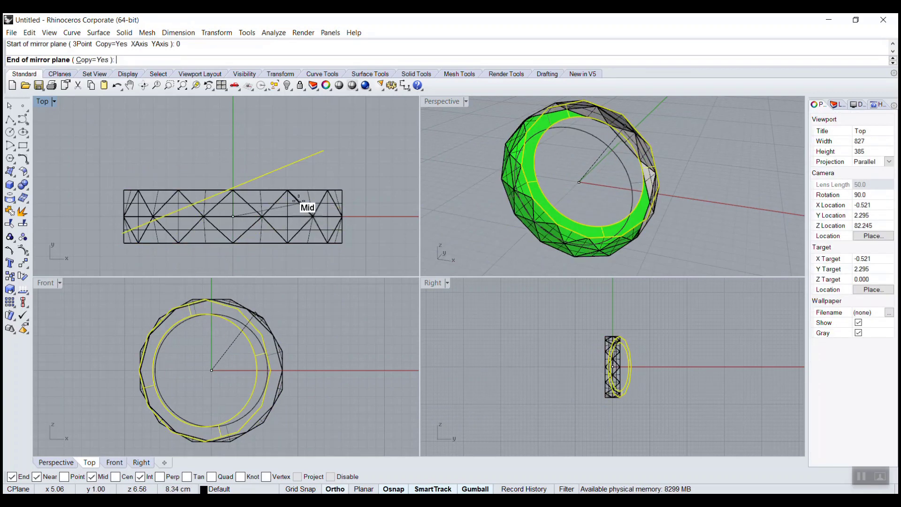
click(312, 216)
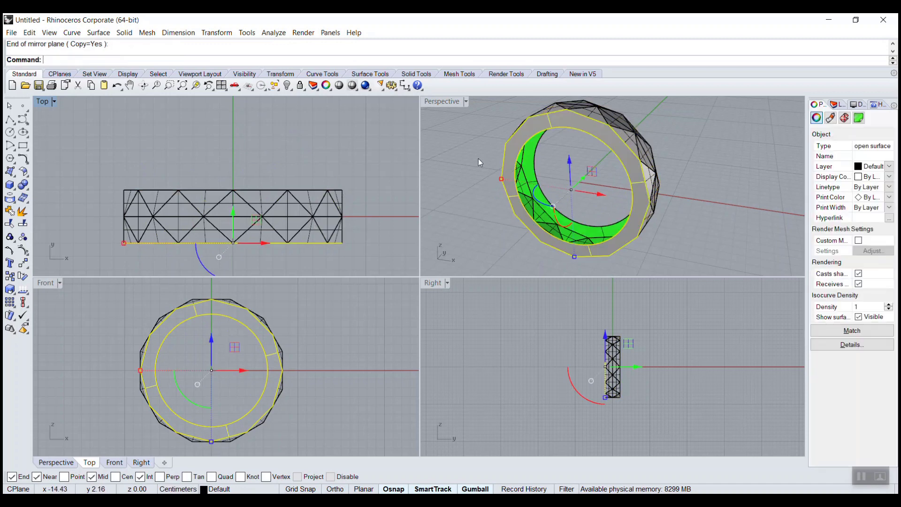
key(Escape)
Loft a smooth band from the ring's inner edge curves with default Loft Options.
double_click(447, 104)
right_drag(413, 201, 385, 256)
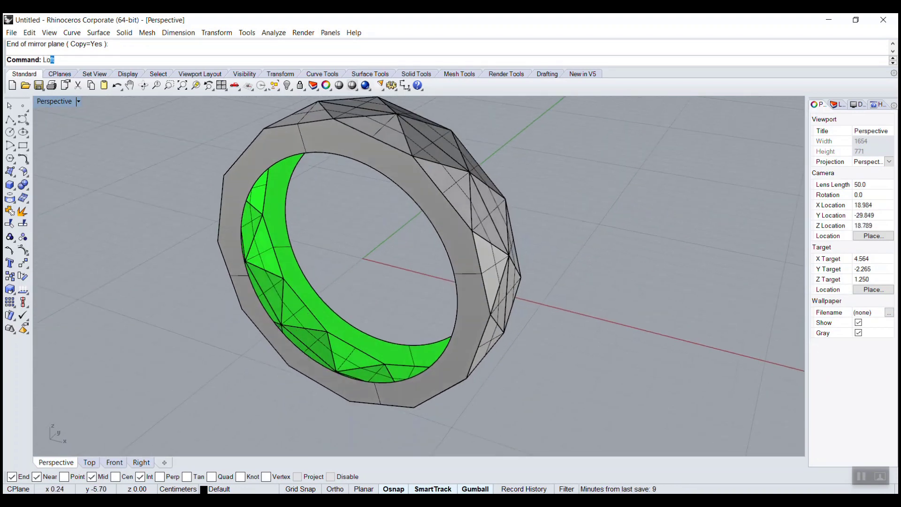
key(Return)
click(310, 294)
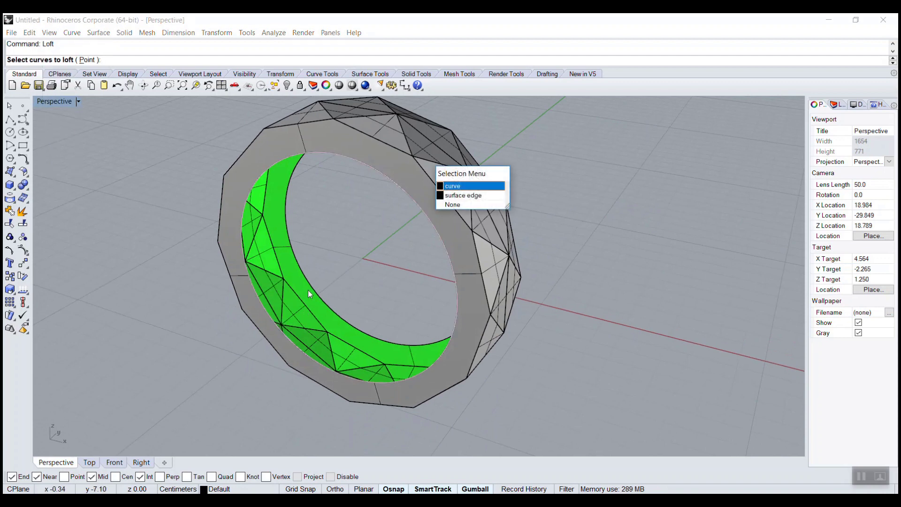
click(446, 187)
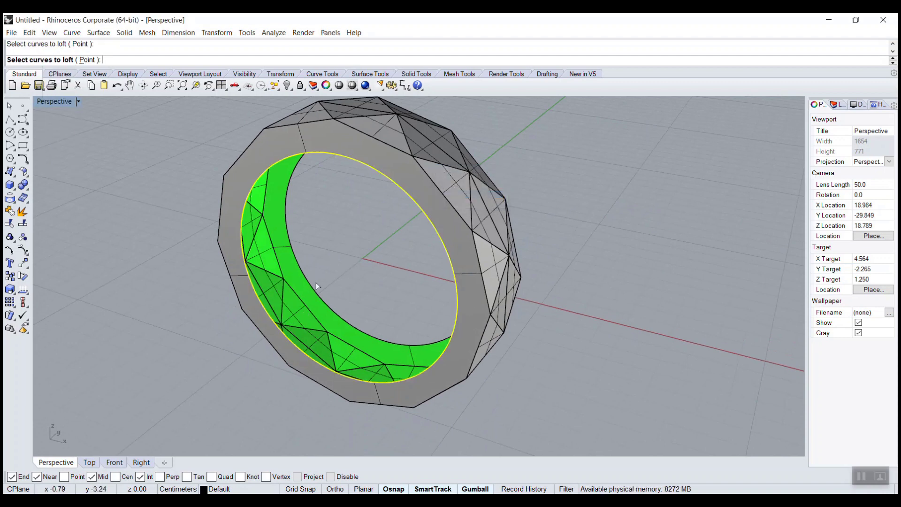
key(Return)
key(Return)
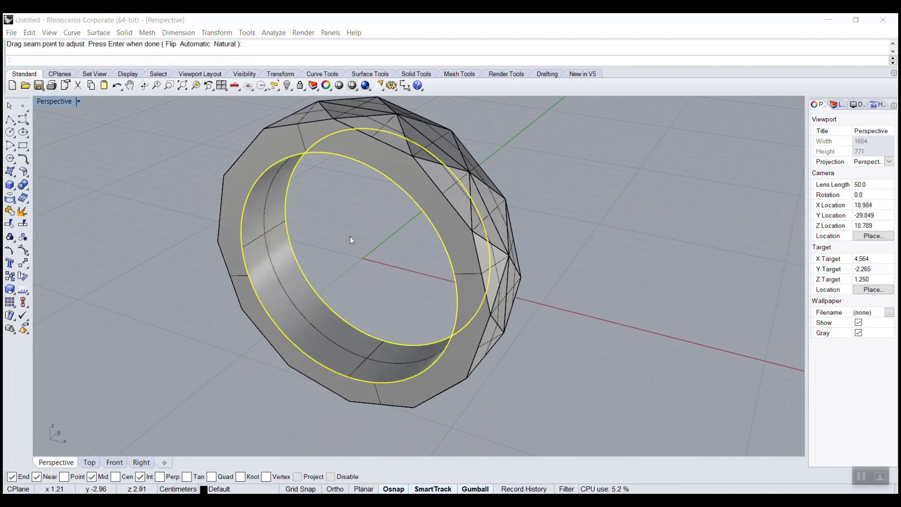
click(334, 311)
Select the lofted inner surface and delete it.
right_drag(346, 272, 283, 275)
click(282, 274)
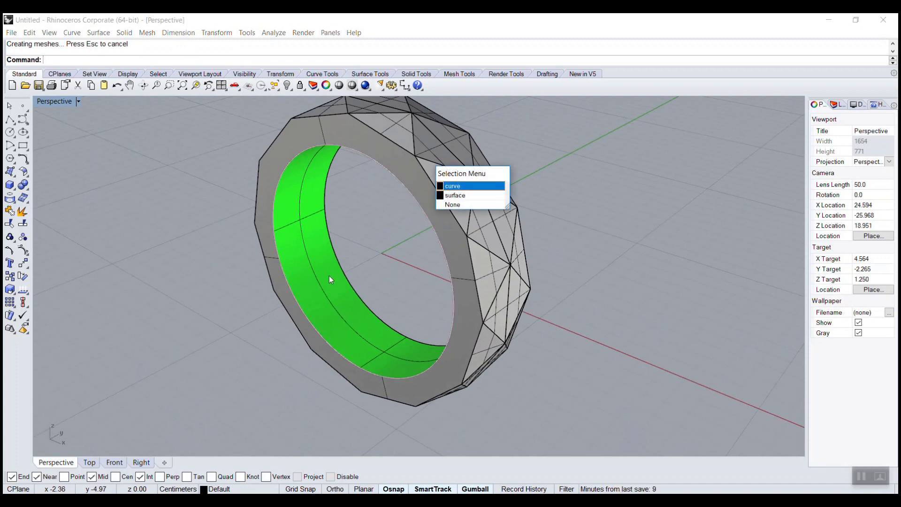
click(321, 271)
key(Delete)
Delete the leftover surfaces and the old inner circle, returning to four viewports.
click(270, 257)
key(Delete)
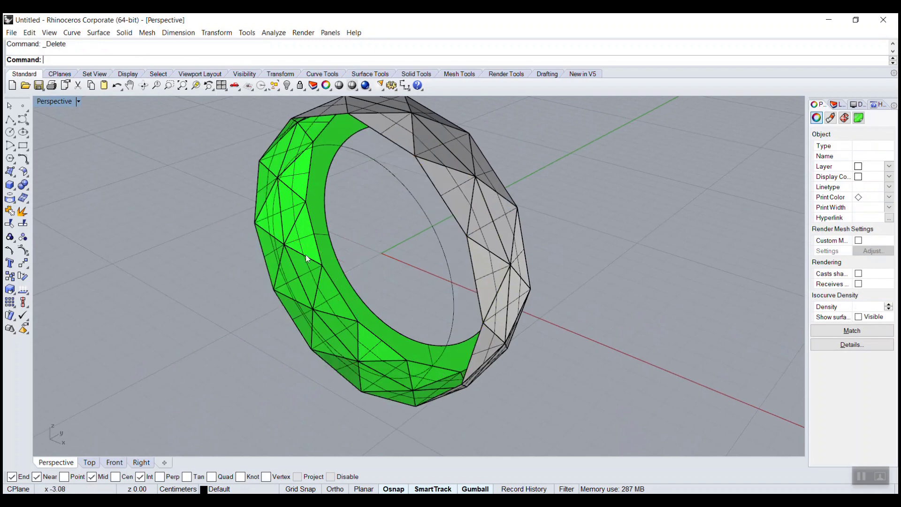
click(323, 241)
key(Delete)
click(379, 167)
key(Delete)
double_click(67, 103)
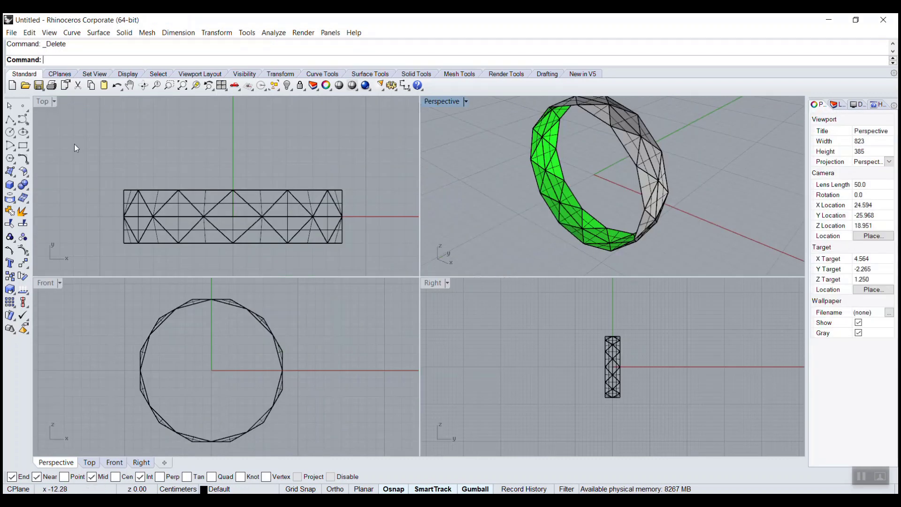
Draw a 13-diameter circle centred at the origin in Front view and select it.
text(circle)
key(Return)
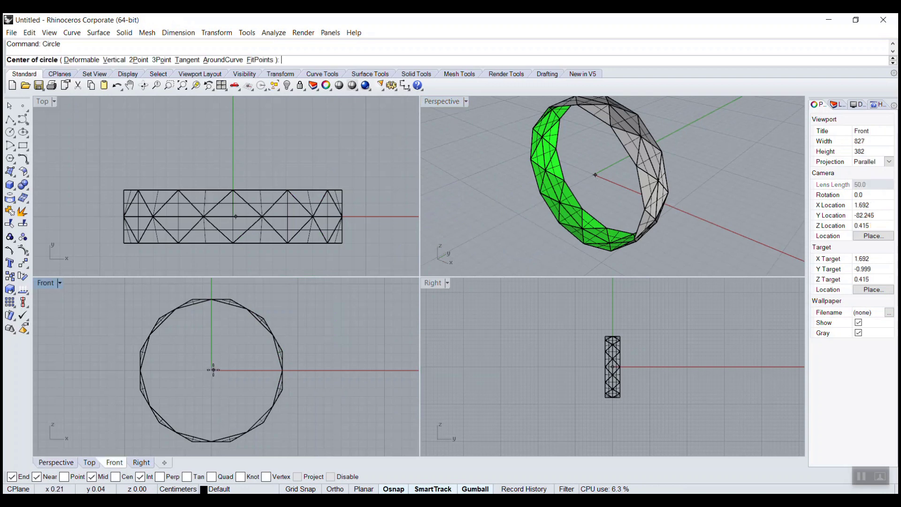
text(0)
key(Return)
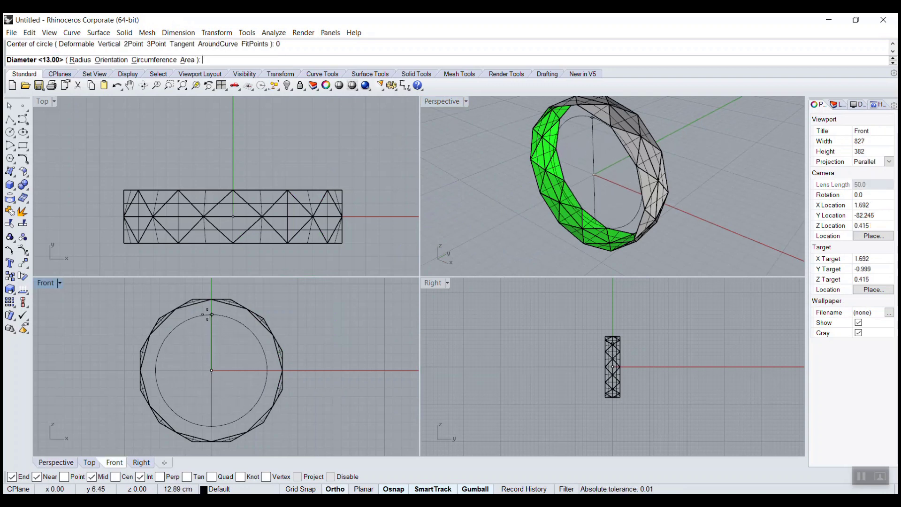
click(207, 314)
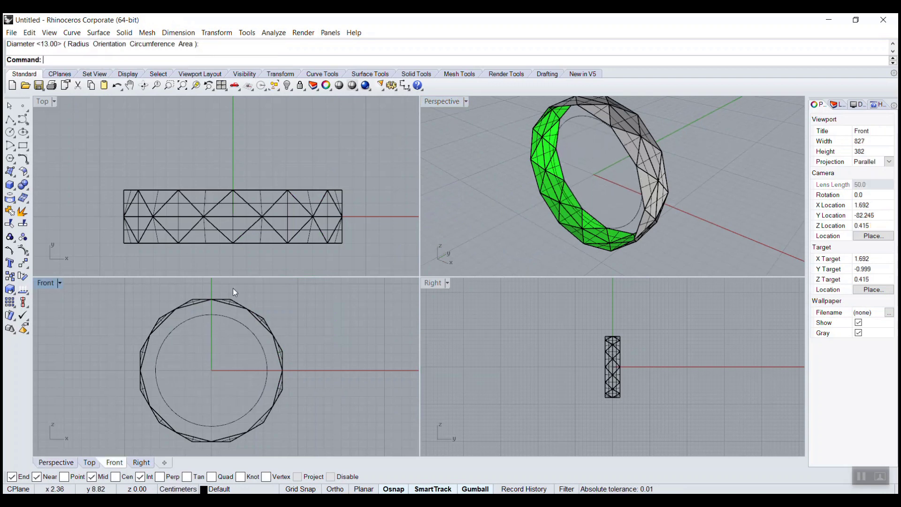
click(561, 131)
text(Ex)
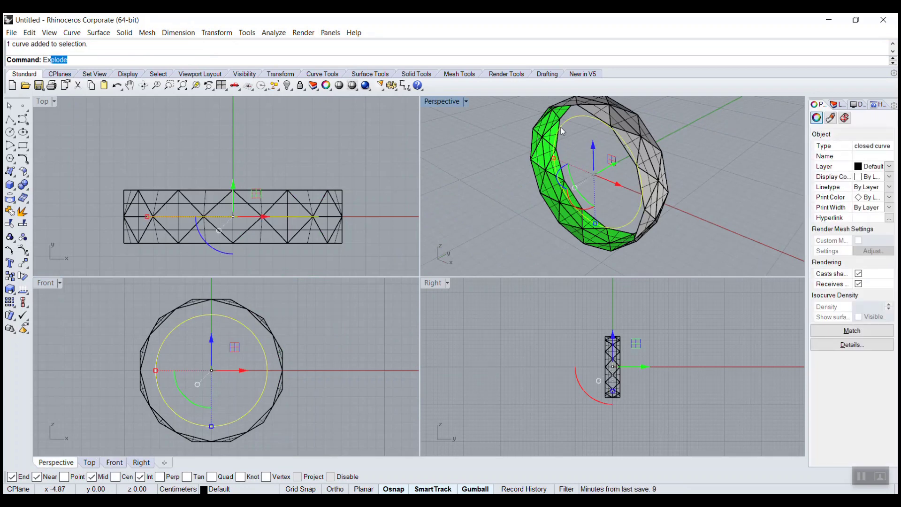
text(tractIsocurv)
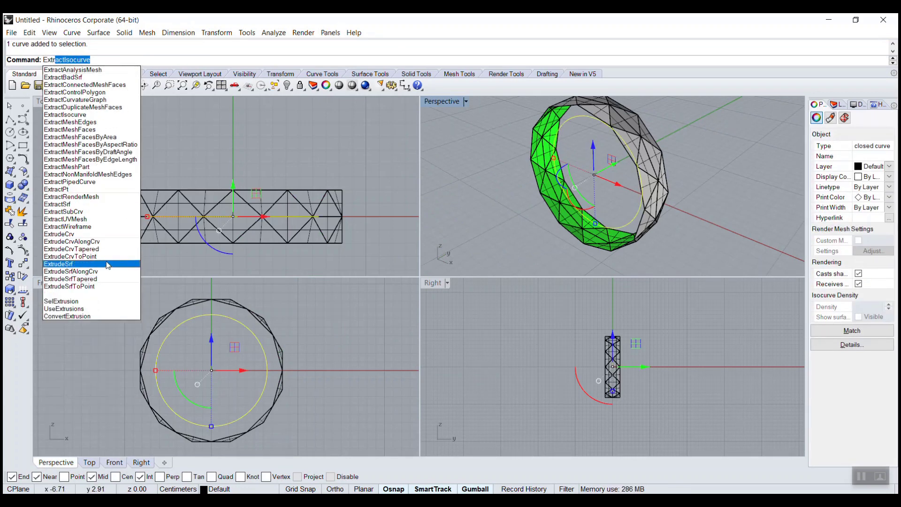
Extrude the circle both ways as an open surface (Solid=No) across the ring width.
click(85, 233)
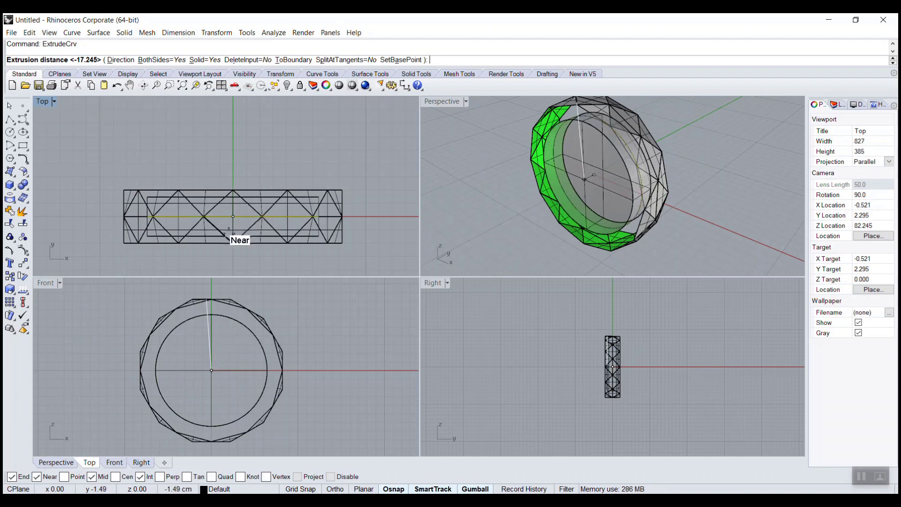
click(230, 244)
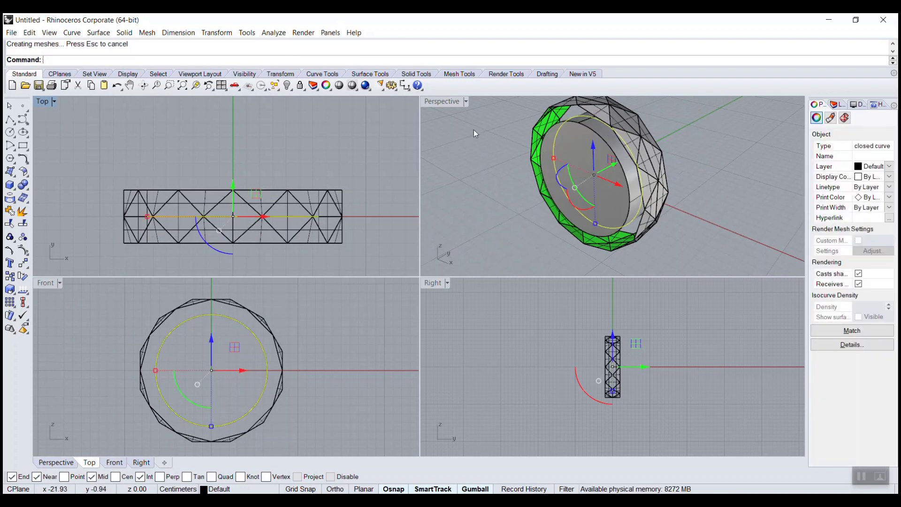
right_click(391, 194)
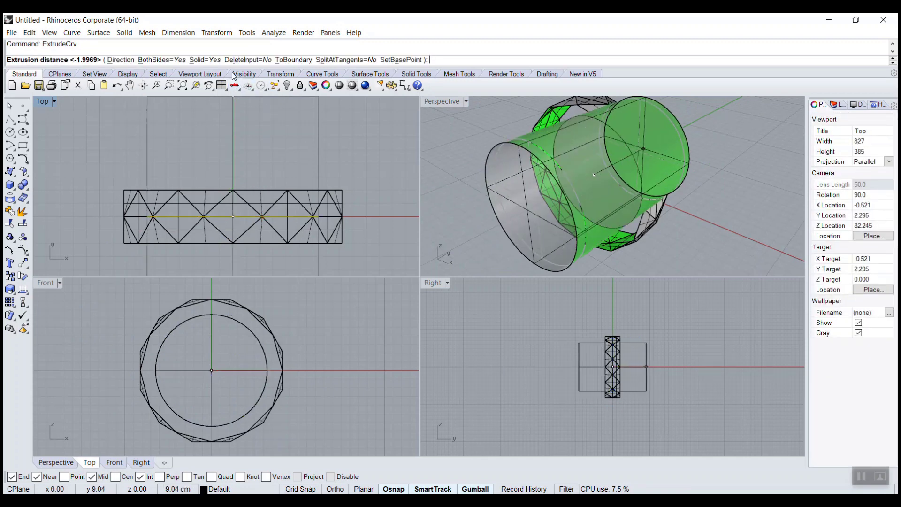
click(205, 60)
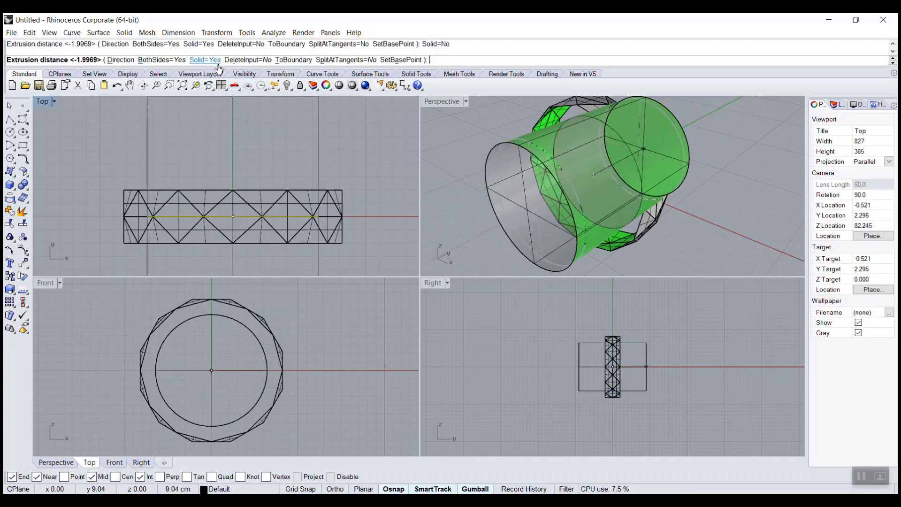
click(224, 242)
Maximize the Perspective view and delete the stray curve on the inner face.
click(467, 169)
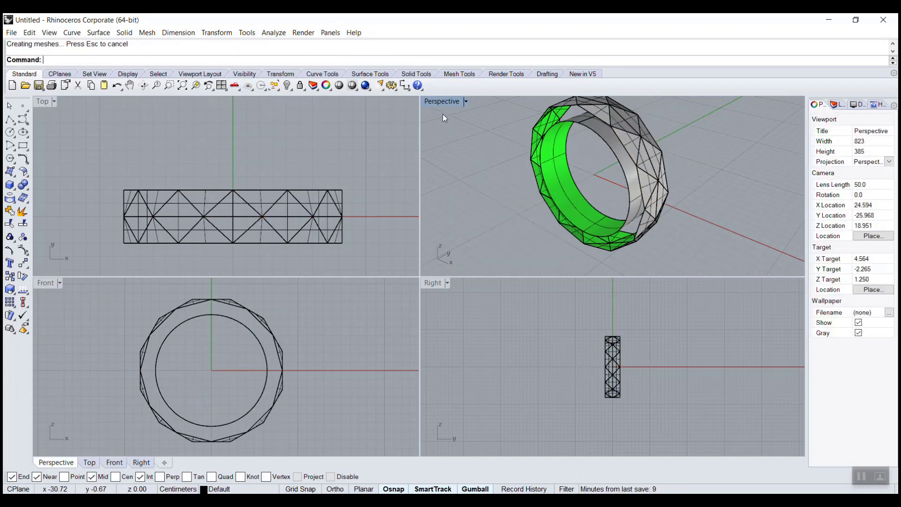
double_click(440, 101)
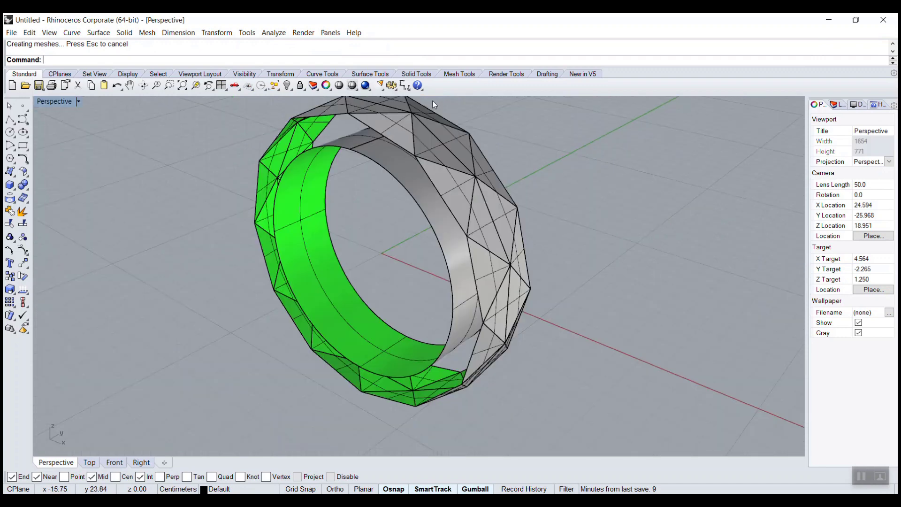
click(303, 202)
key(Delete)
right_drag(302, 203, 370, 264)
Start PlanarSrf, picking the inner bore's circle and the first outer edge segments.
text(planarsrf)
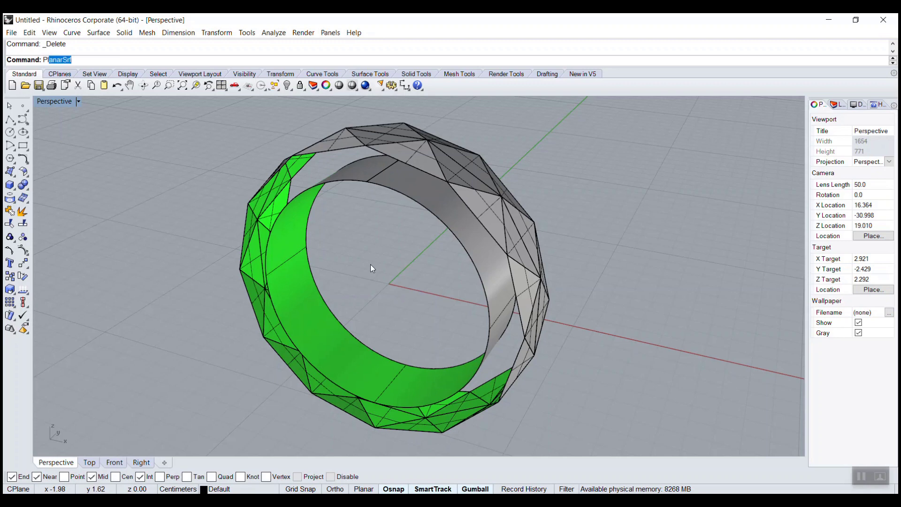
key(Return)
click(330, 186)
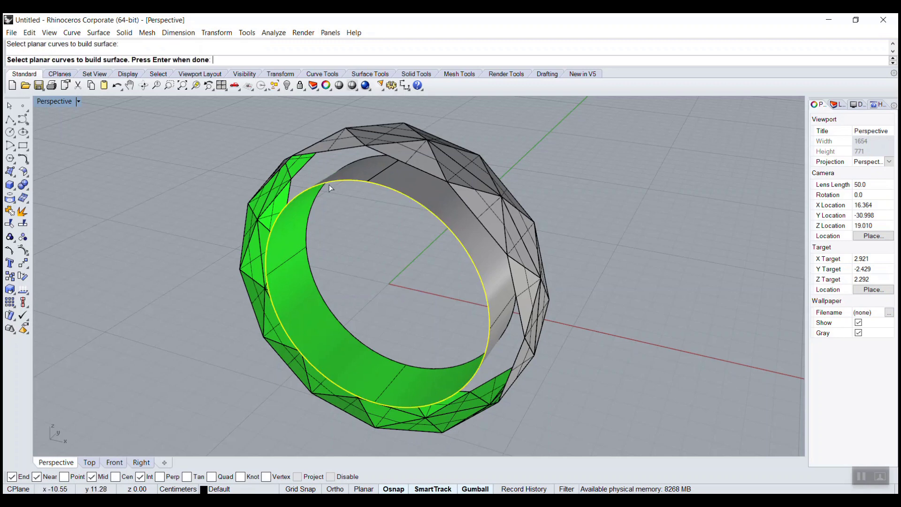
click(320, 150)
right_drag(310, 167, 284, 193)
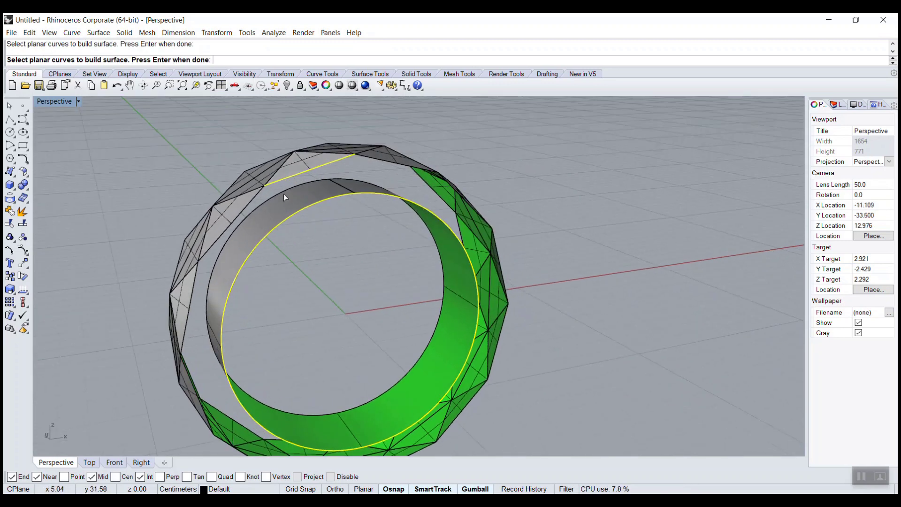
click(257, 199)
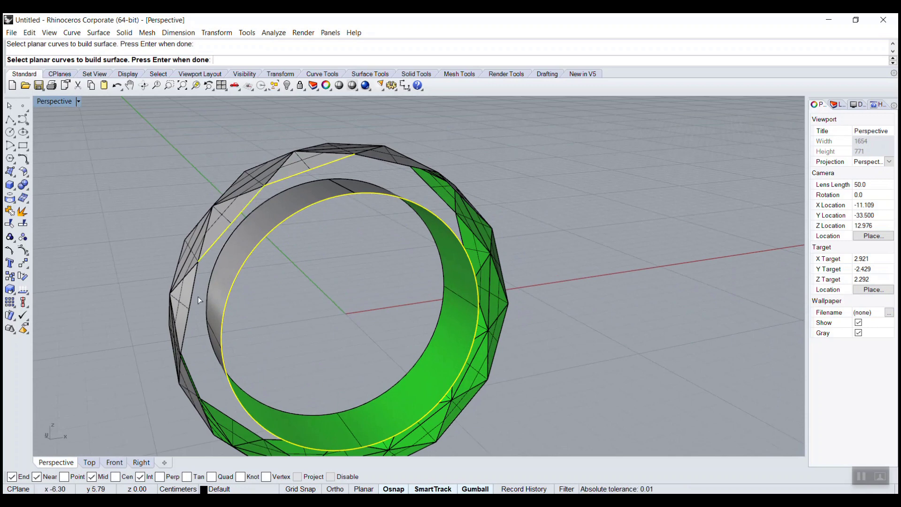
click(193, 299)
Pick the remaining outer edge segments to build the flat face, then select it.
shift+right_drag(238, 381, 301, 297)
click(340, 365)
click(425, 403)
click(480, 394)
click(591, 272)
click(600, 211)
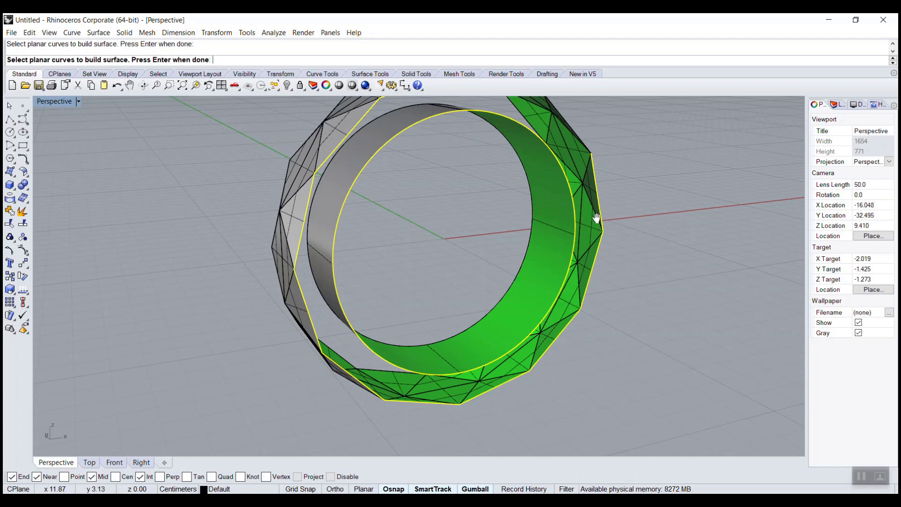
shift+right_drag(596, 218, 564, 249)
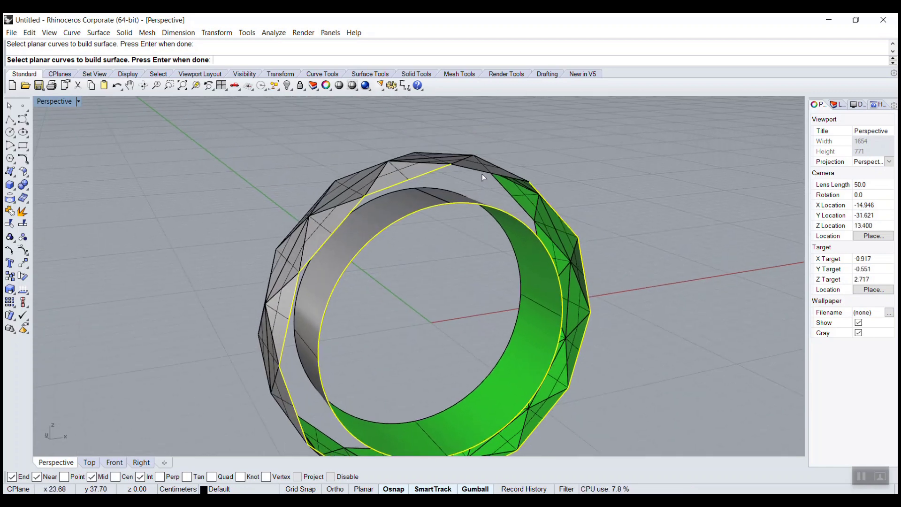
key(Return)
right_drag(476, 172, 326, 178)
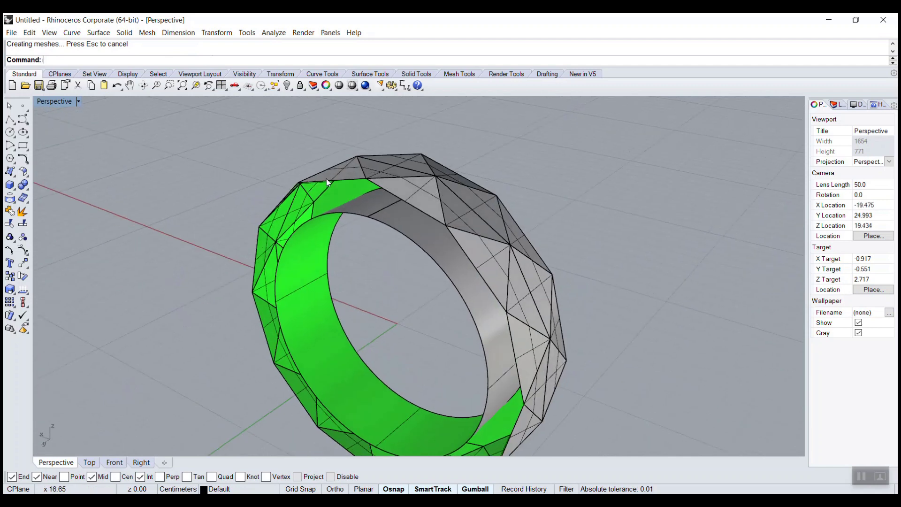
click(333, 194)
Mirror the flat face from the origin to cap the opposite side of the ring.
text(Mi)
key(Return)
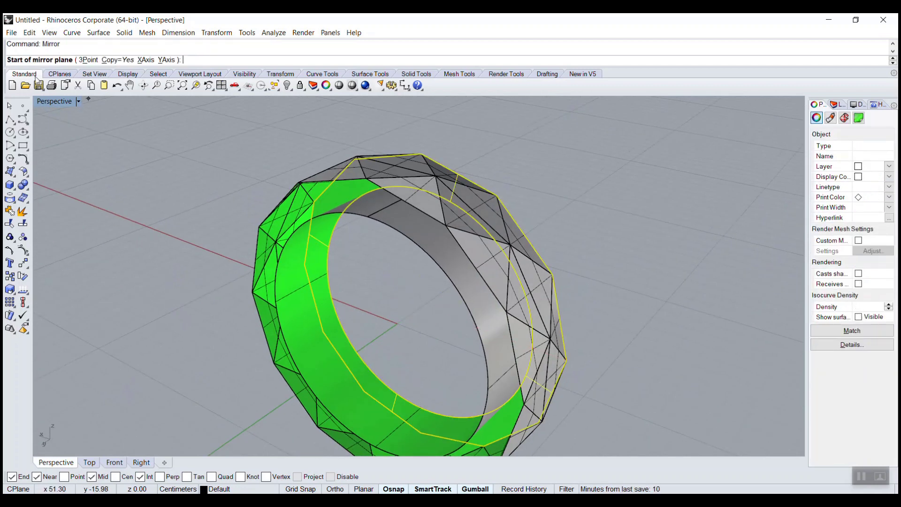
double_click(47, 102)
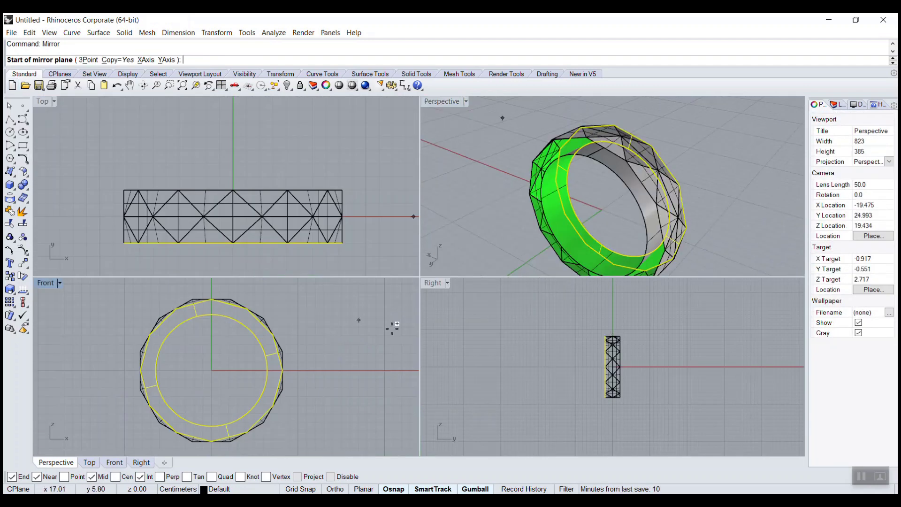
text(0)
key(Return)
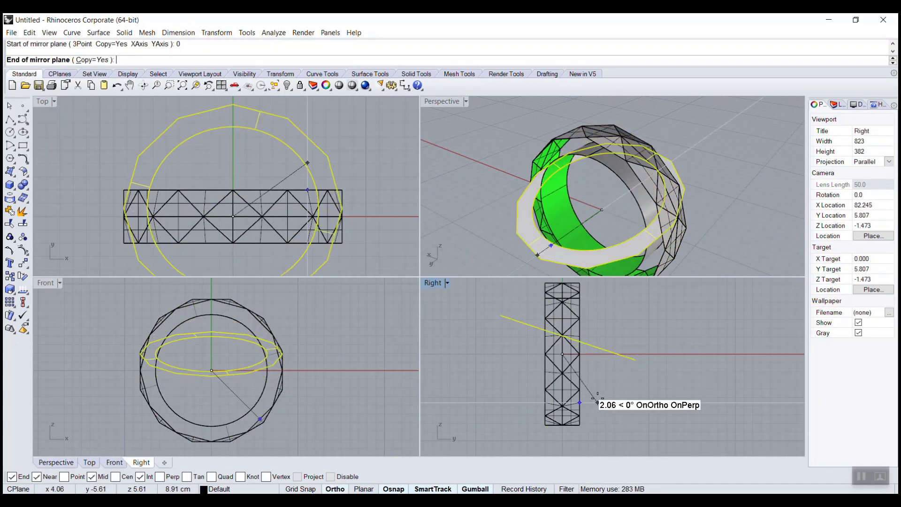
click(563, 408)
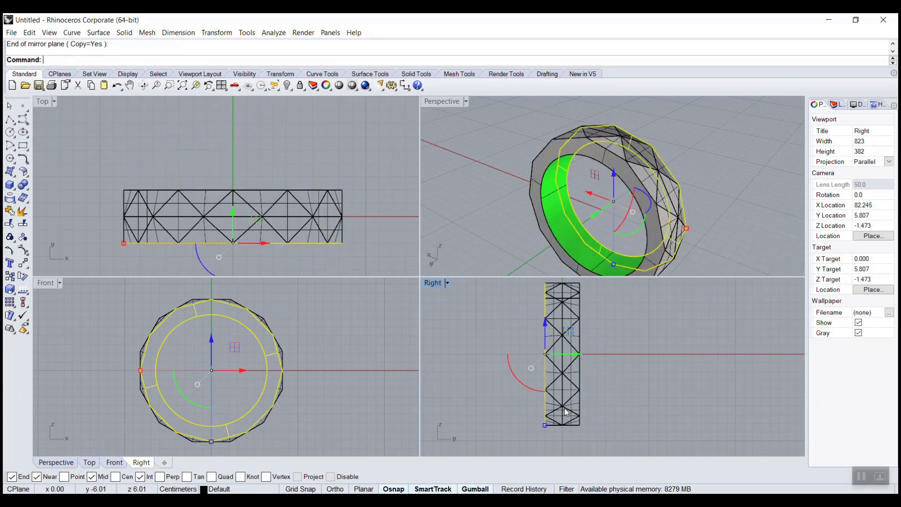
Window-select all ring parts in maximized Perspective and join them into one piece.
click(491, 171)
double_click(440, 101)
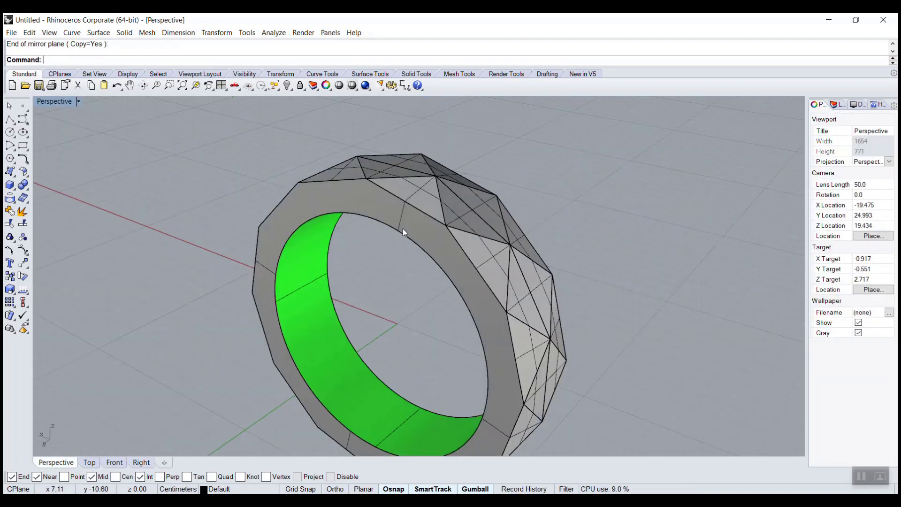
scroll(423, 223, down, 3)
drag(275, 130, 574, 421)
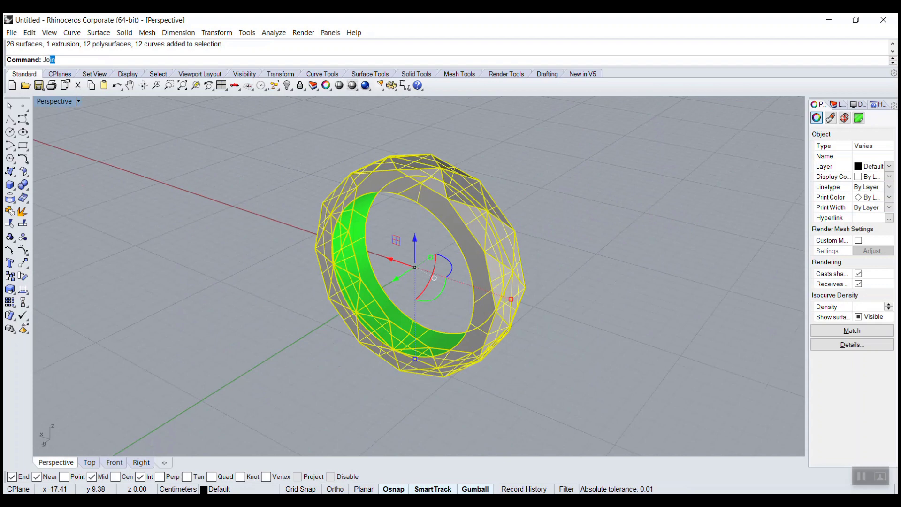
key(Return)
right_drag(287, 254, 472, 251)
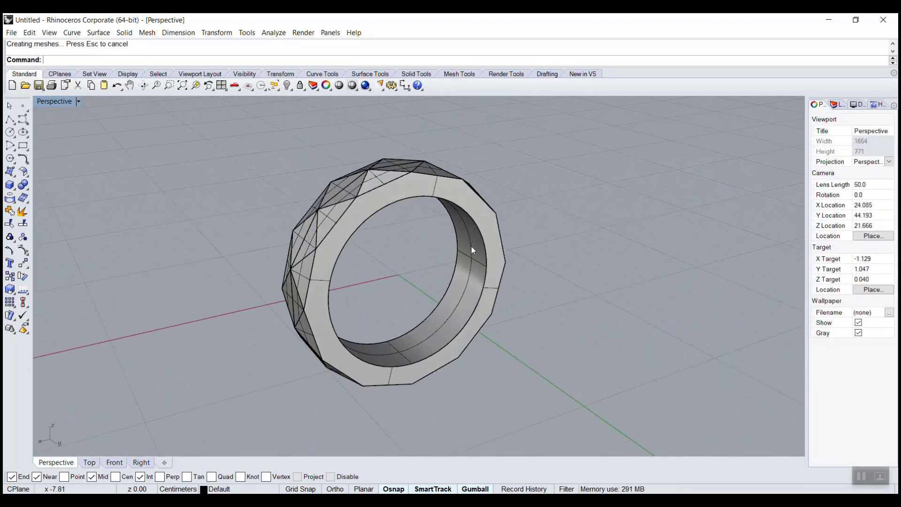
scroll(473, 250, up, 3)
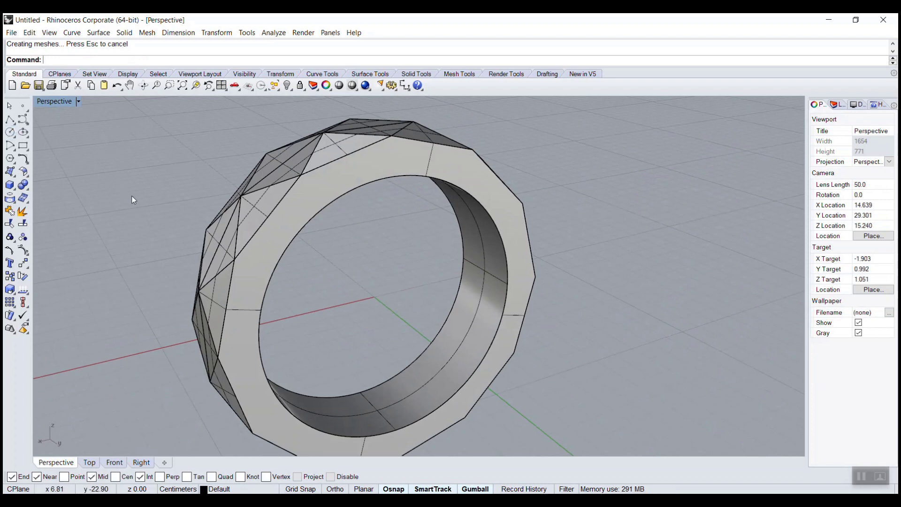
text(Fillet)
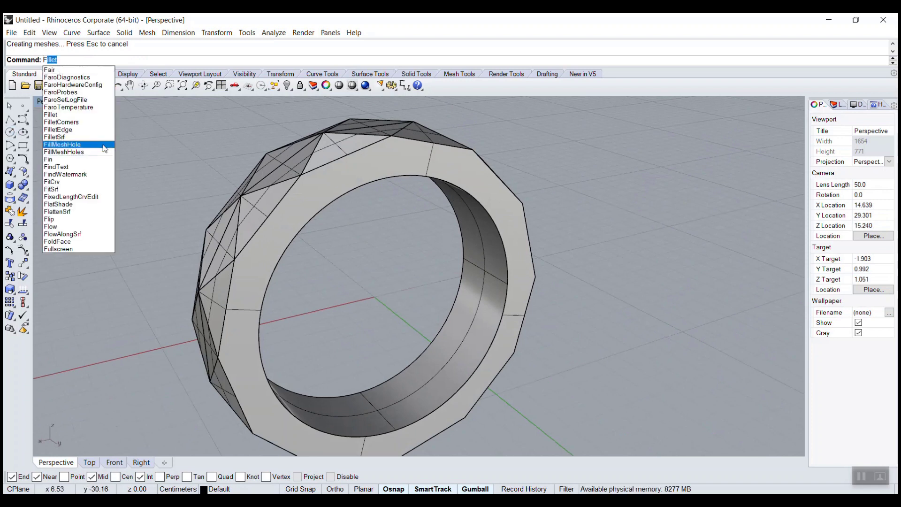
click(72, 130)
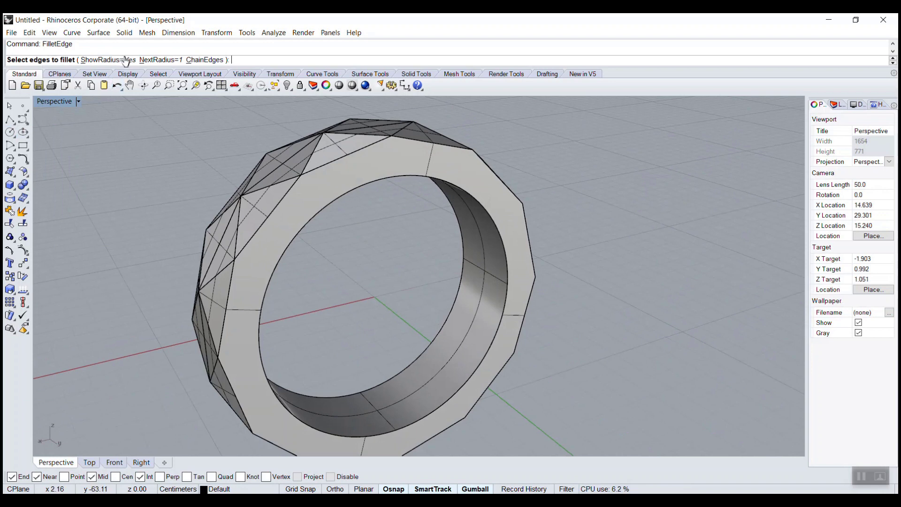
click(157, 61)
text(0.1)
key(Return)
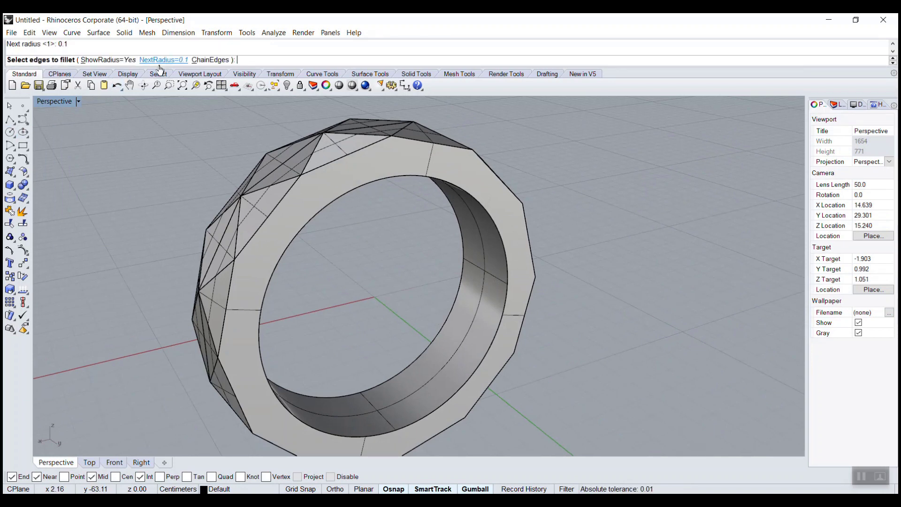
click(318, 170)
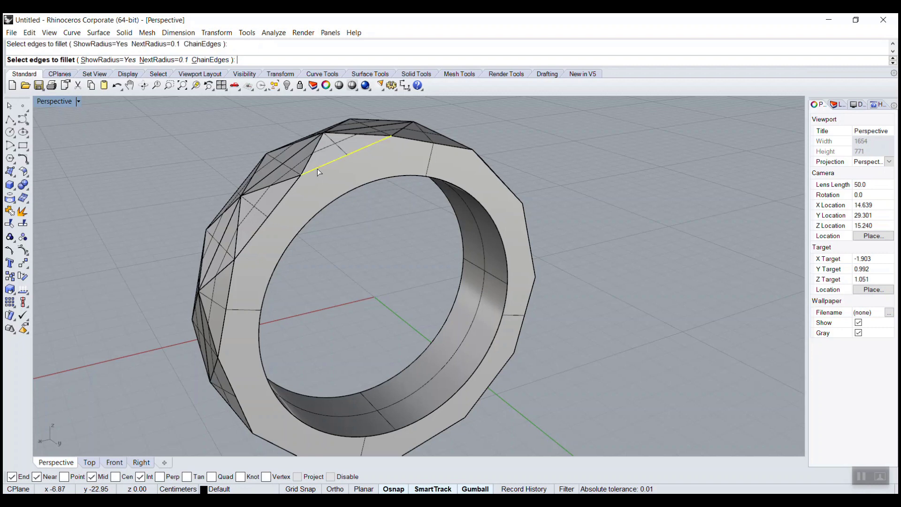
click(290, 188)
click(230, 280)
scroll(257, 312, down, 3)
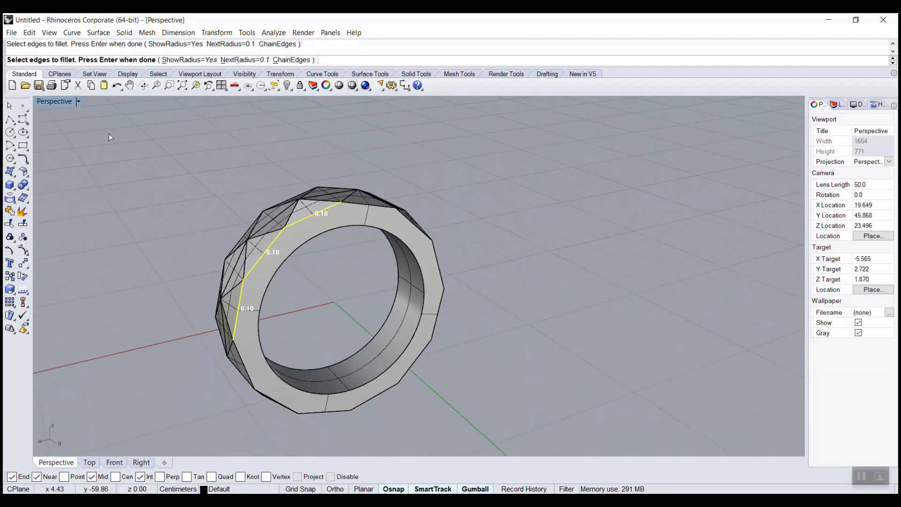
double_click(59, 103)
right_drag(658, 324, 611, 335)
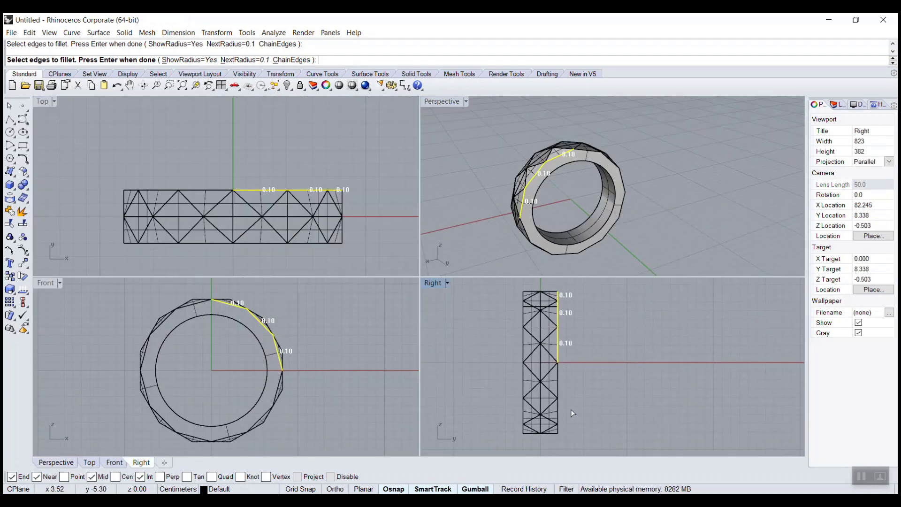
right_drag(561, 440, 586, 447)
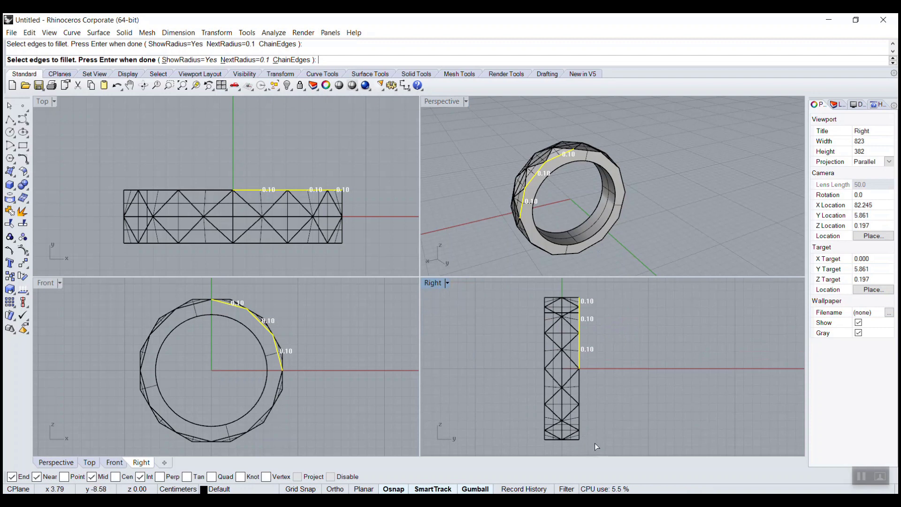
key(Return)
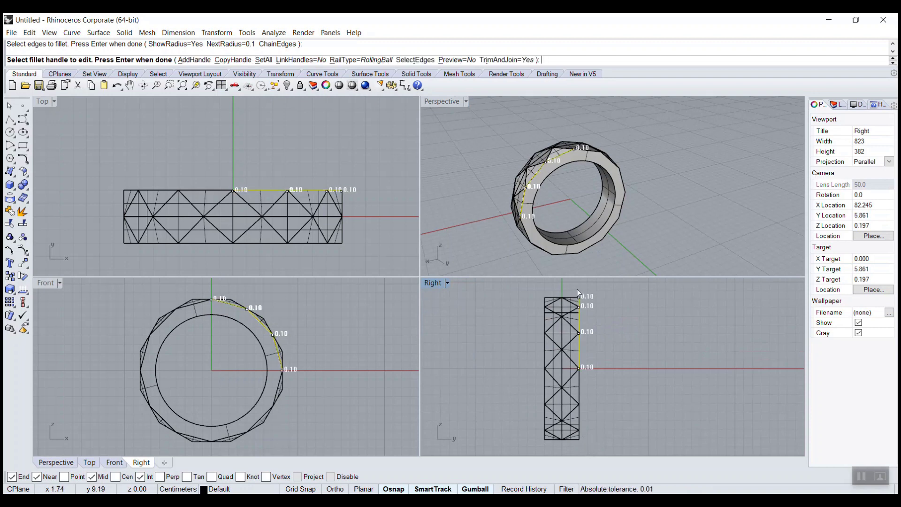
key(Return)
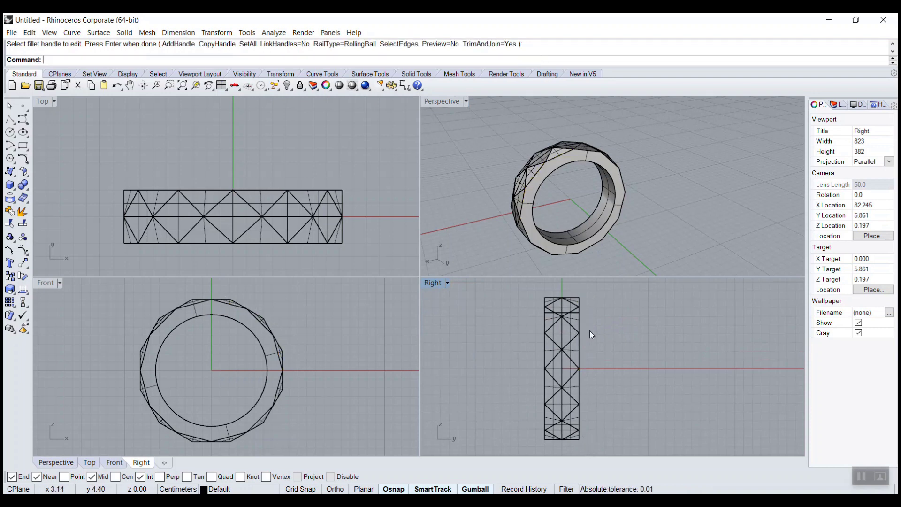
key(Return)
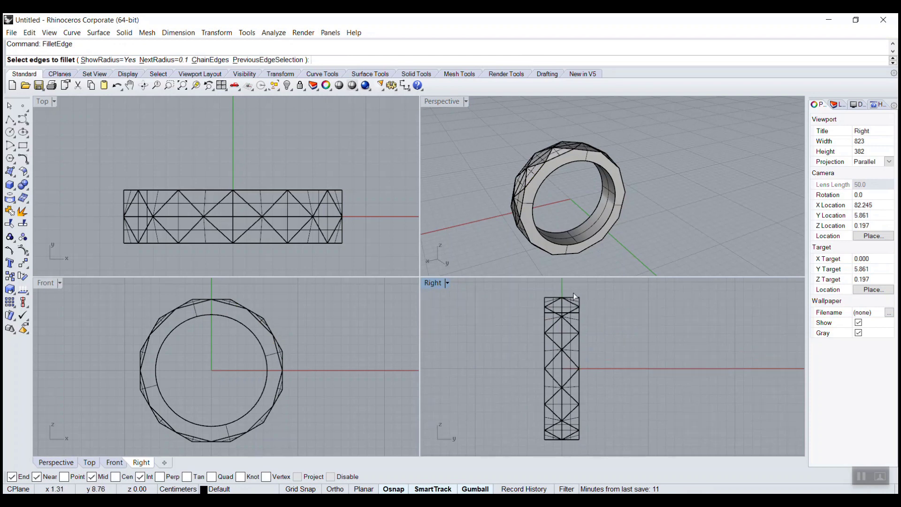
drag(578, 291, 605, 452)
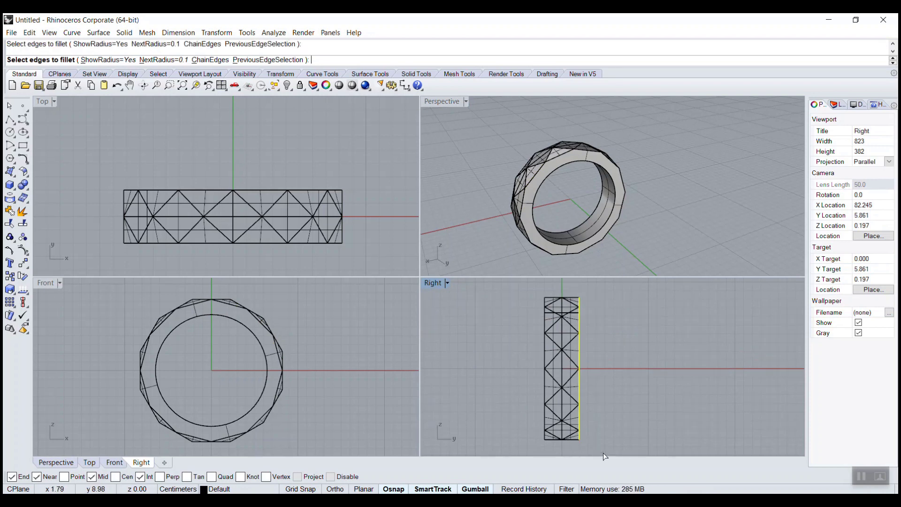
drag(521, 288, 547, 463)
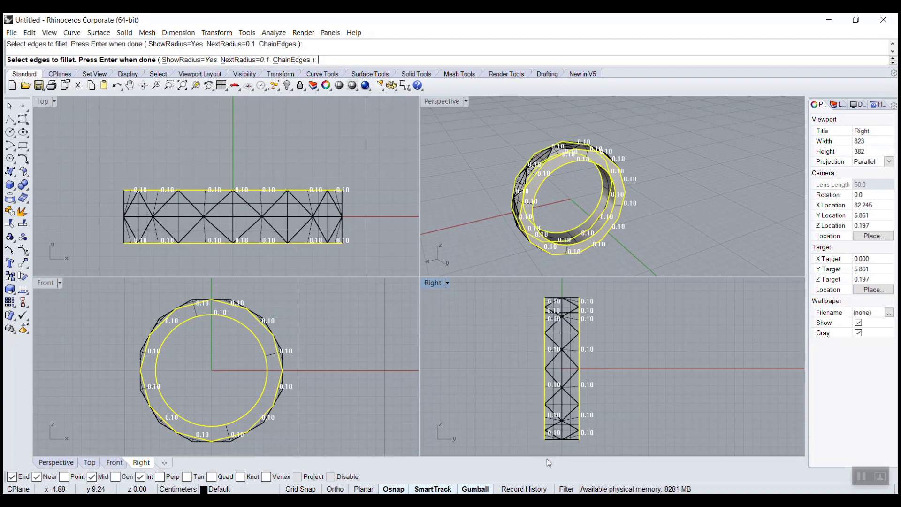
right_drag(590, 221, 625, 192)
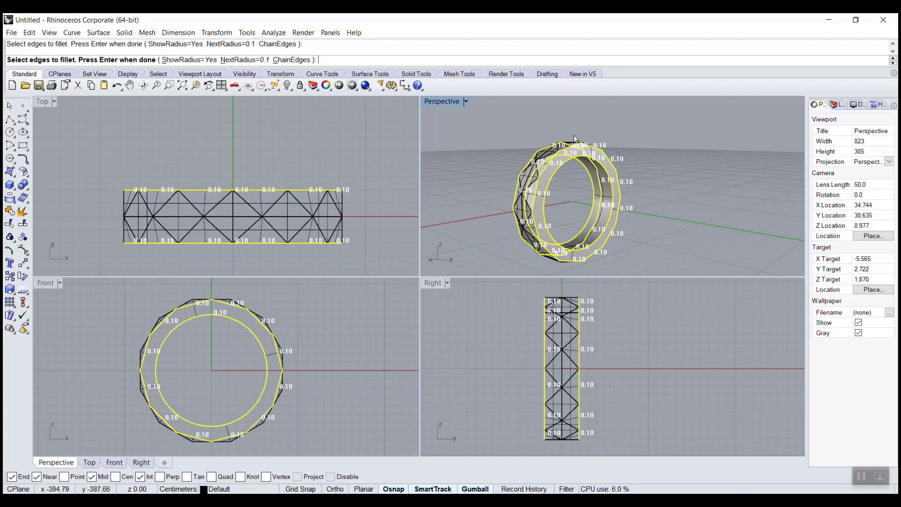
double_click(449, 102)
key(Return)
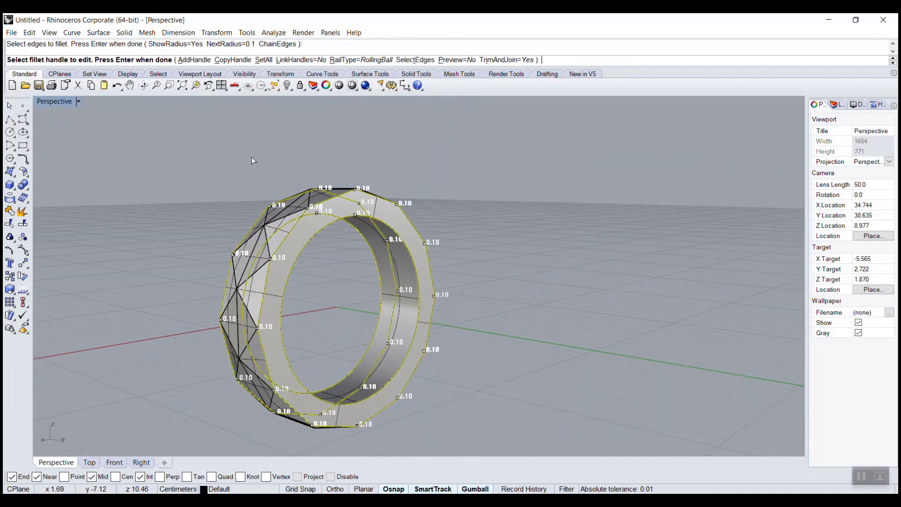
scroll(308, 295, up, 5)
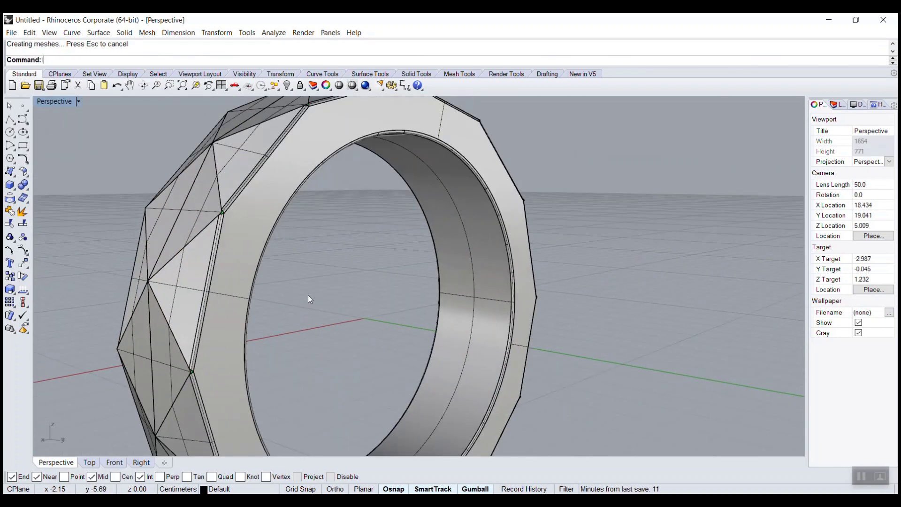
scroll(263, 252, down, 3)
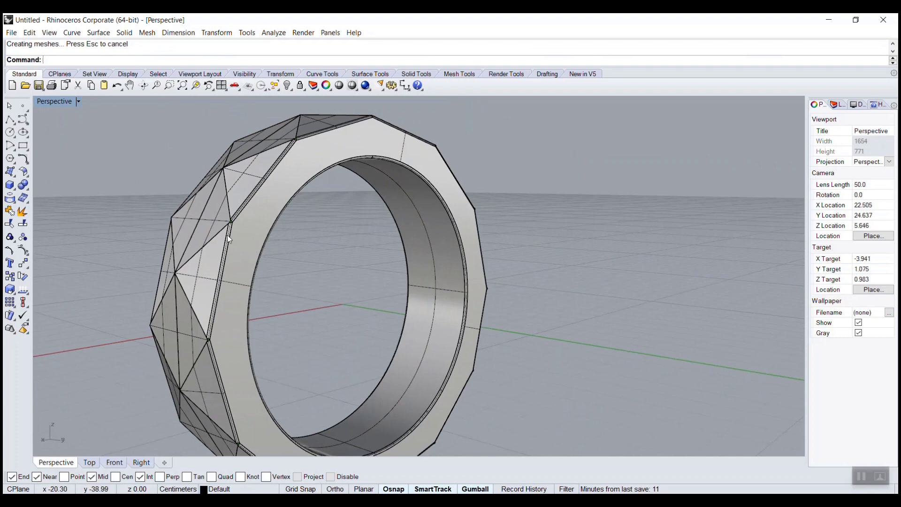
key(ctrl+z)
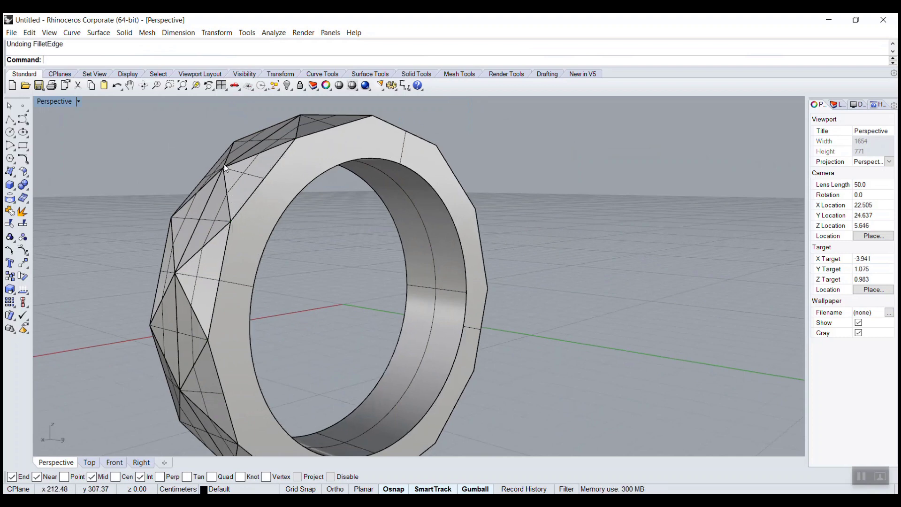
Switch the Perspective viewport to Rendered display mode.
key(ctrl+Right)
key(ctrl+Right)
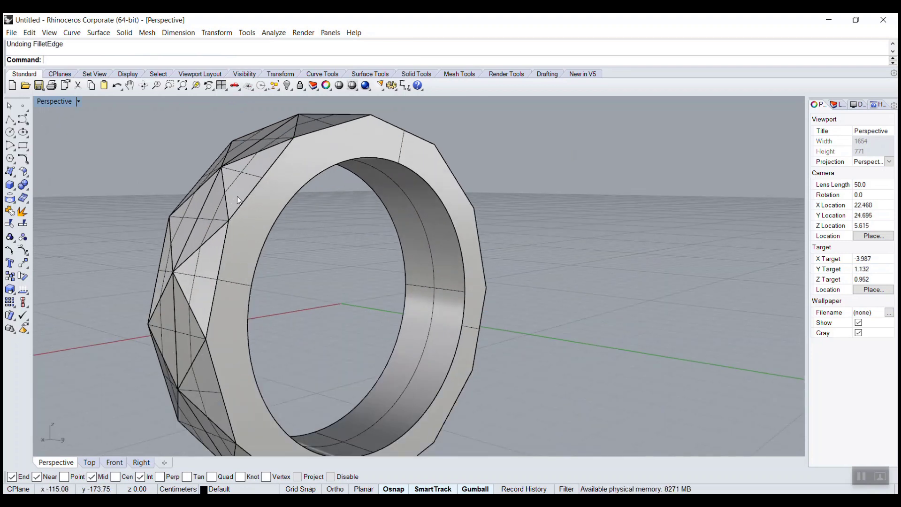
click(77, 103)
click(63, 145)
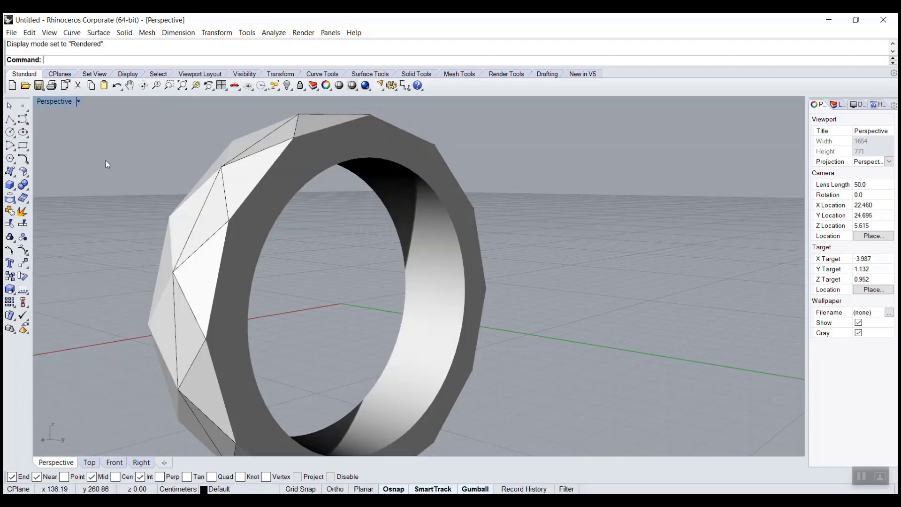
right_drag(200, 203, 358, 233)
Delete the stray edge curves lying on the ring, leaving only the solid.
click(415, 179)
click(419, 180)
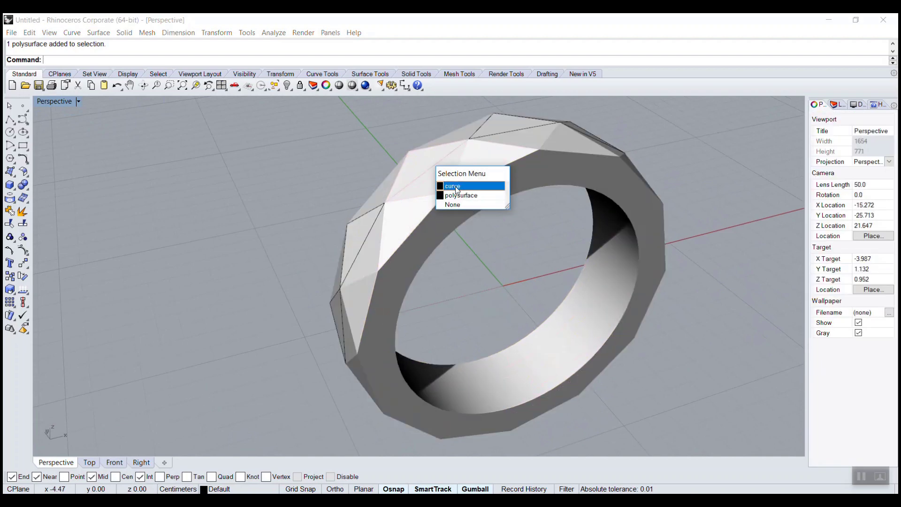
click(455, 187)
key(Delete)
right_drag(410, 167, 384, 193)
click(379, 201)
key(Delete)
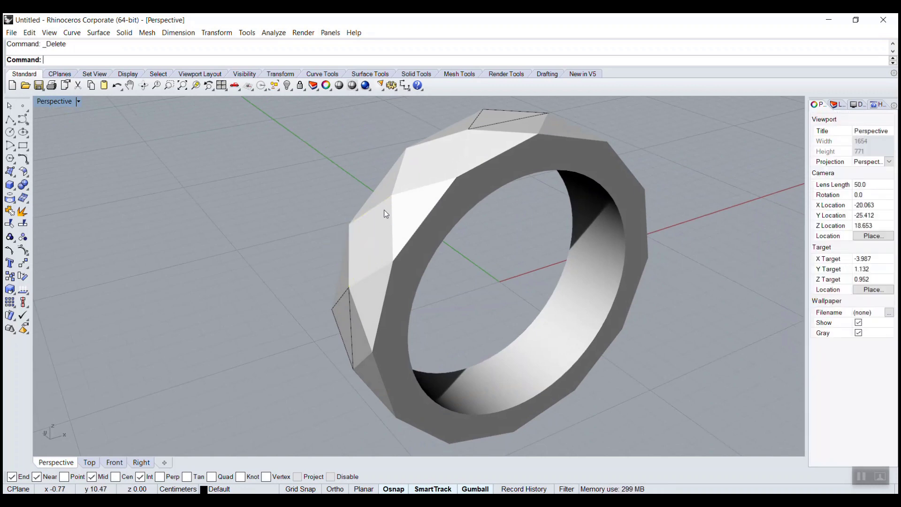